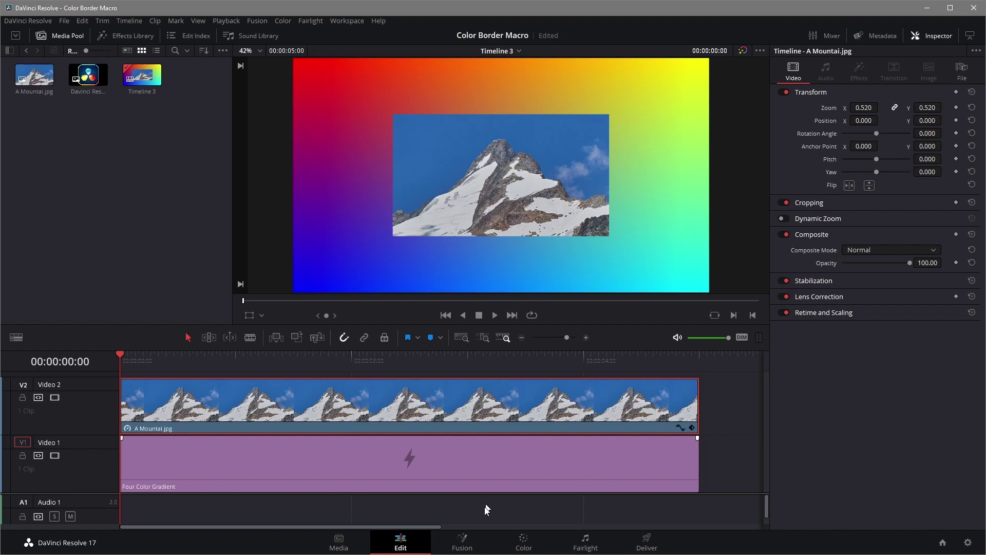
- Add a solid white Background1 node in Fusion and delete the MediaIn1–MediaOut1 link
{"action": "left_click", "coordinate": [461, 542]}
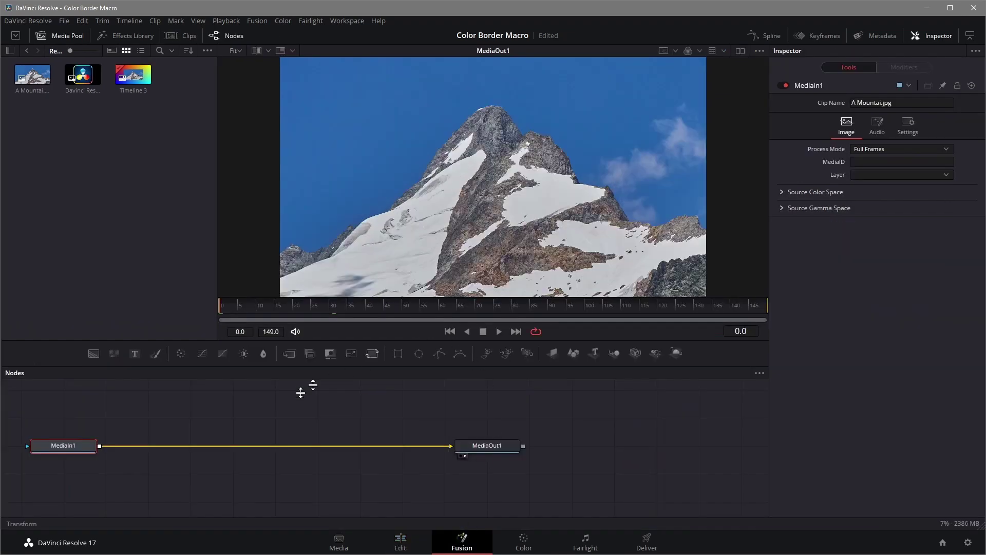
{"action": "left_click_drag", "start_coordinate": [94, 359], "coordinate": [203, 409]}
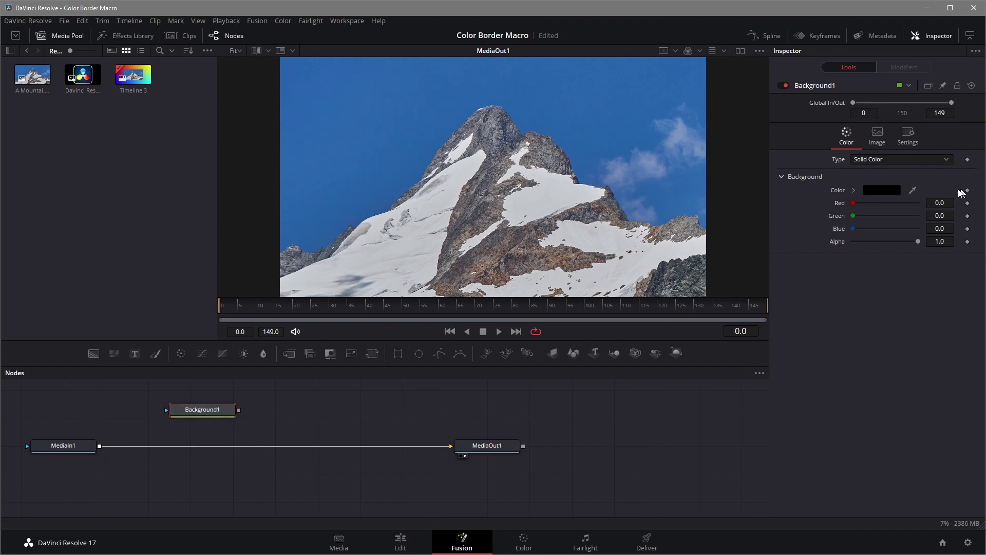
{"action": "left_click", "coordinate": [882, 190]}
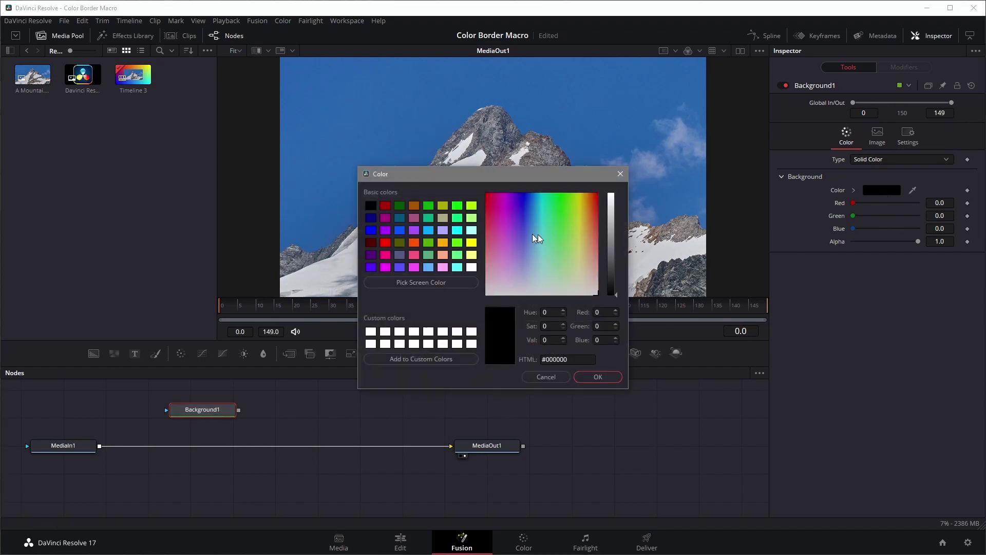
{"action": "left_click", "coordinate": [471, 268]}
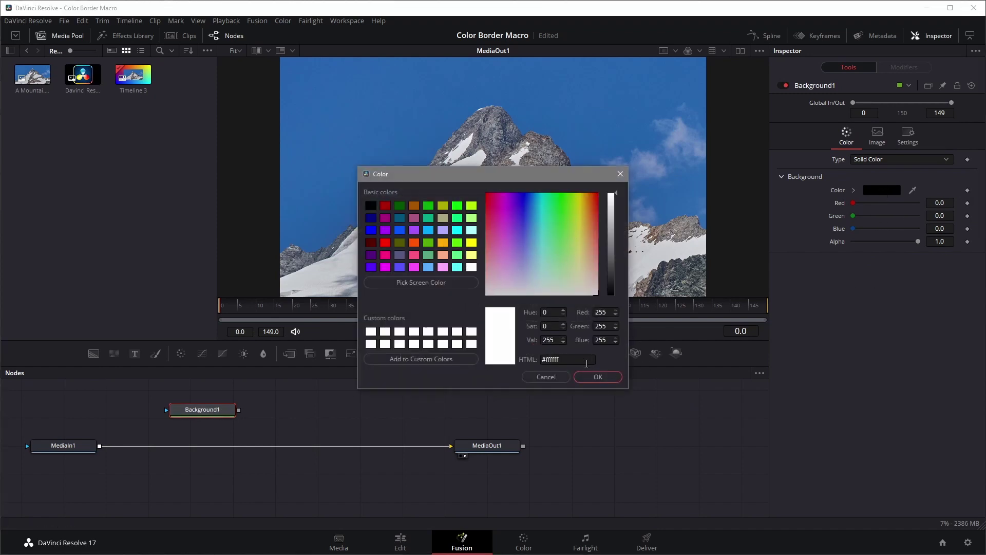
{"action": "left_click", "coordinate": [597, 376]}
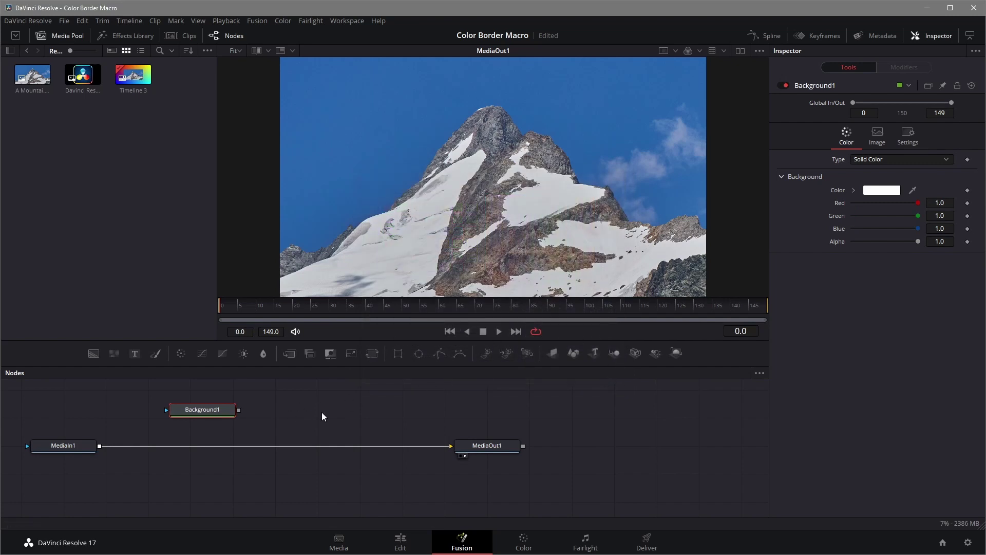
{"action": "left_click", "coordinate": [410, 446]}
{"action": "key", "text": "Delete"}
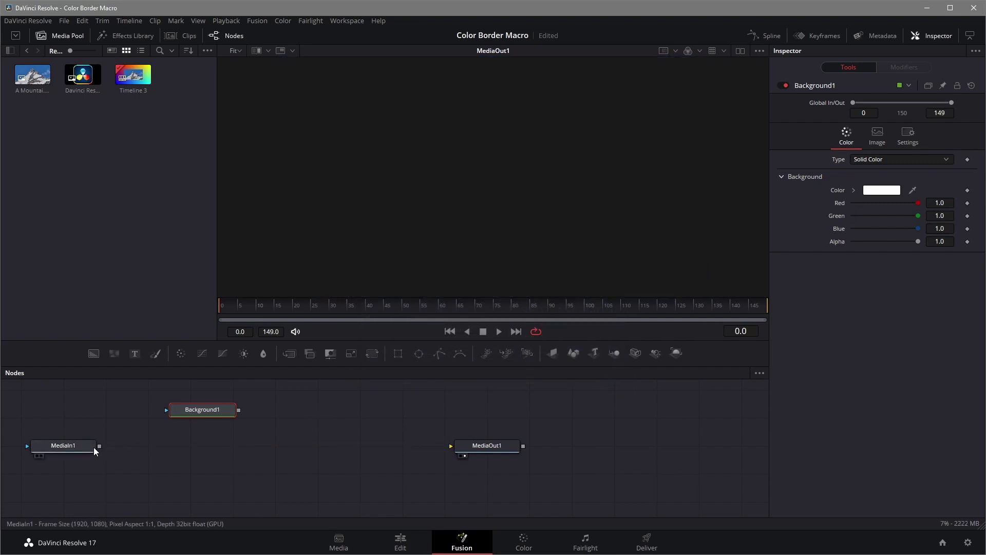
- Merge MediaIn1 over Background1 as Merge1 and connect Merge1's output to MediaOut1
{"action": "left_click_drag", "start_coordinate": [99, 445], "coordinate": [238, 410]}
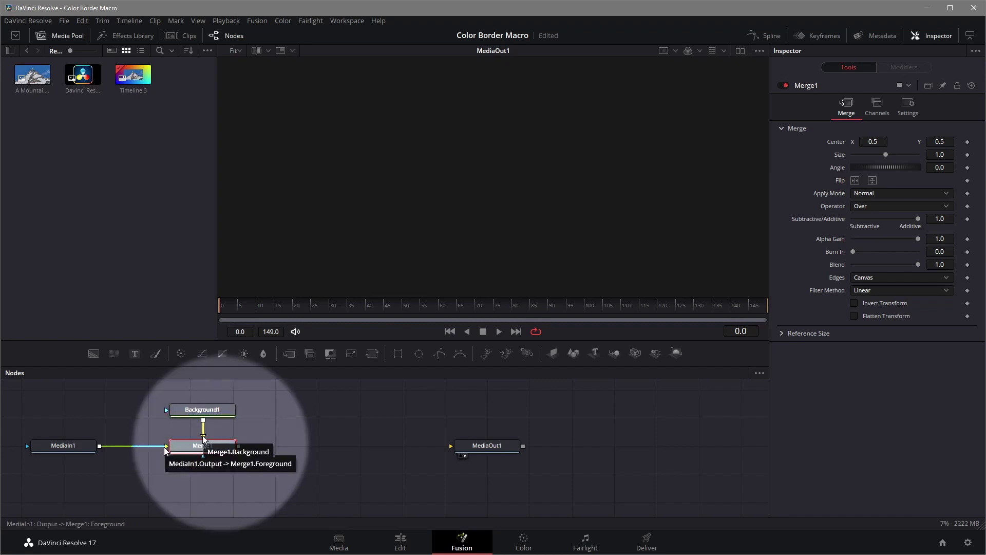
{"action": "left_click_drag", "start_coordinate": [238, 445], "coordinate": [451, 446]}
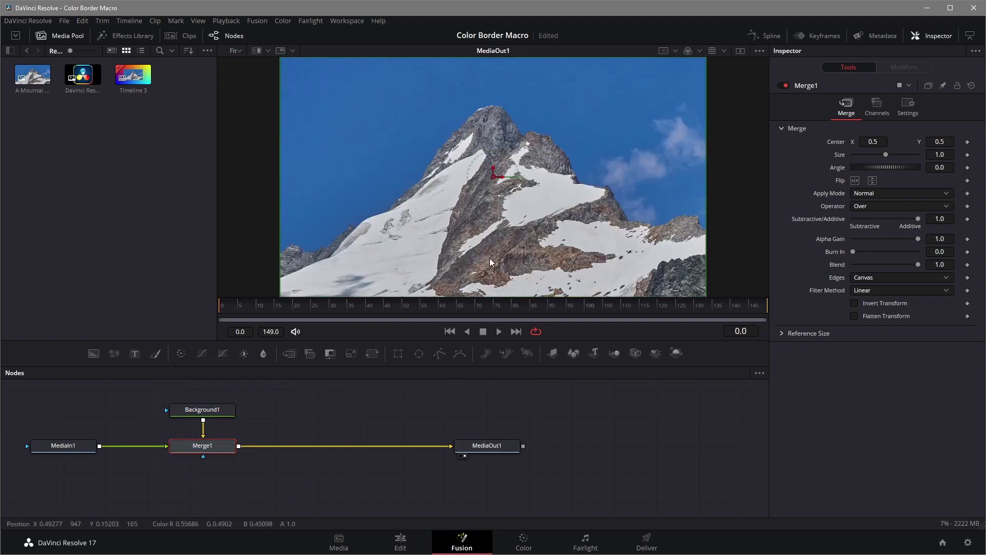
- Drive Background1's image Width with an Expression modifier
{"action": "left_click", "coordinate": [204, 409]}
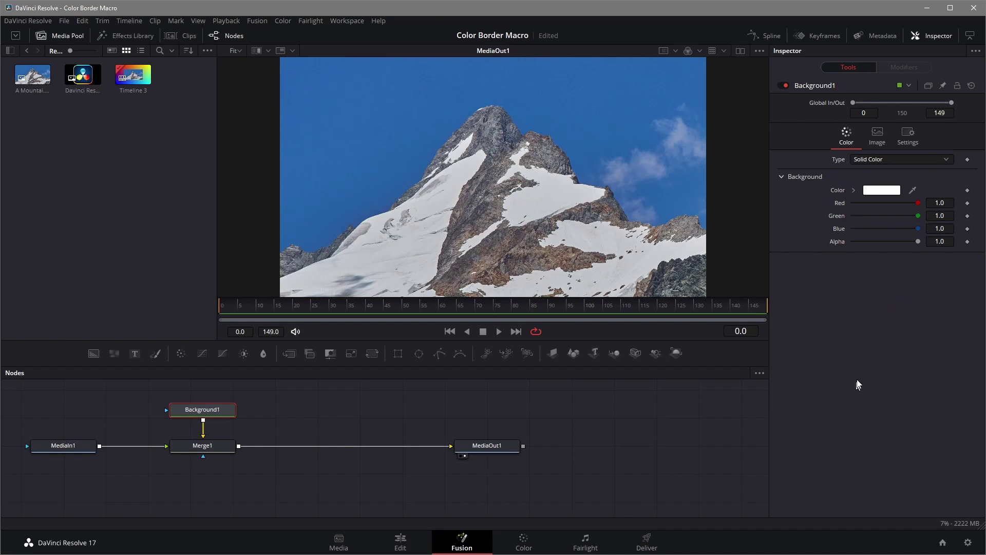
{"action": "left_click", "coordinate": [880, 137]}
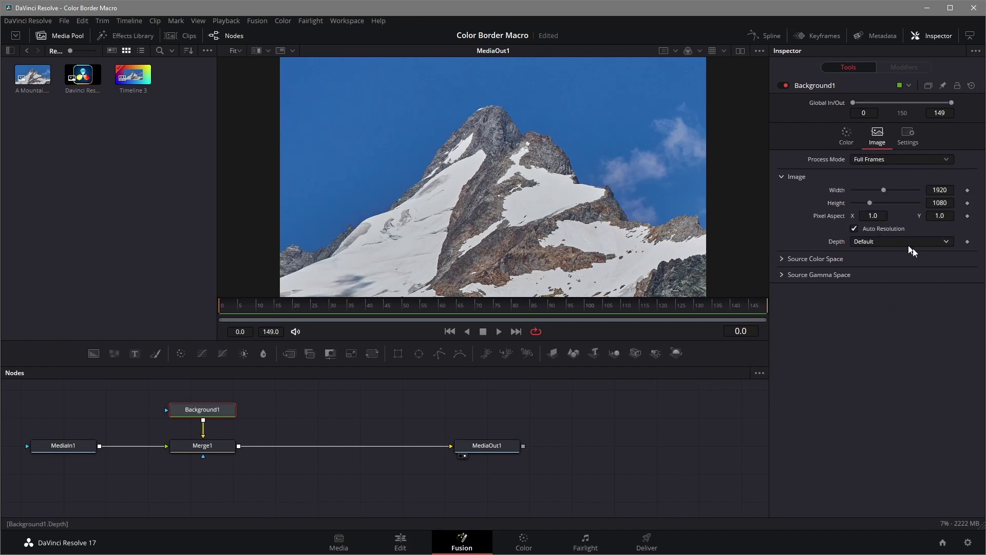
{"action": "right_click", "coordinate": [837, 191]}
{"action": "mouse_move", "coordinate": [867, 231]}
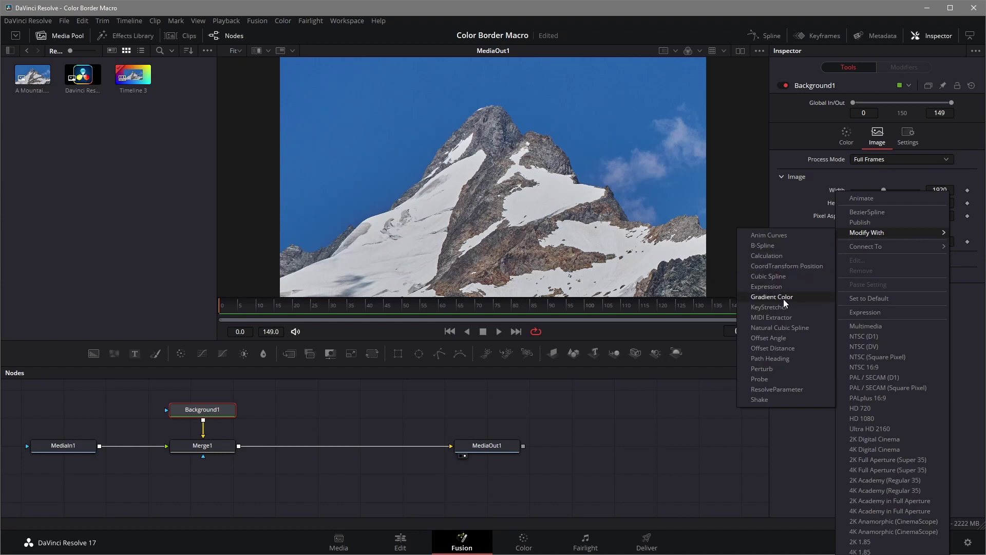
{"action": "left_click", "coordinate": [775, 287]}
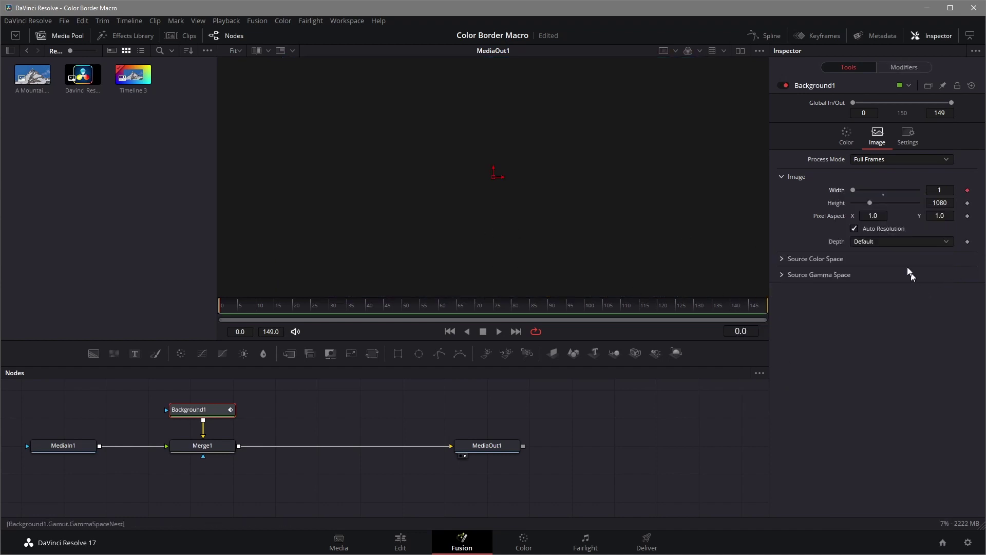
- Rename the Expression1 modifier on Background1's Width to BorderWidth
{"action": "left_click", "coordinate": [901, 68]}
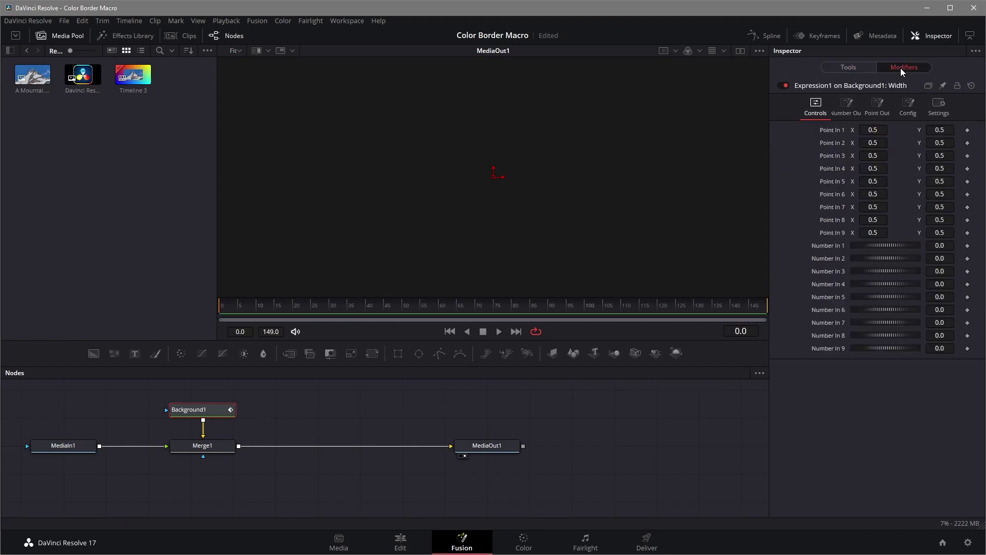
{"action": "right_click", "coordinate": [850, 88]}
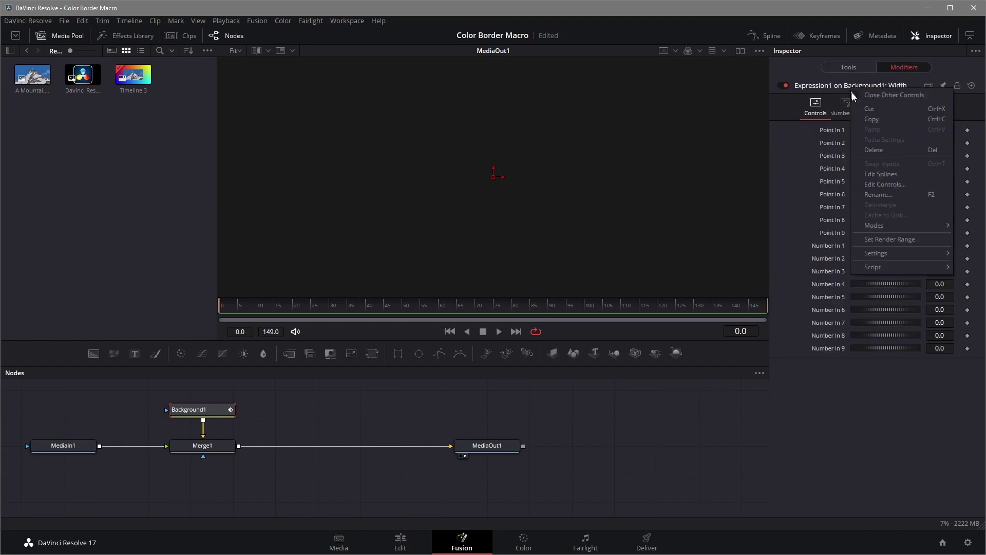
{"action": "left_click", "coordinate": [884, 196]}
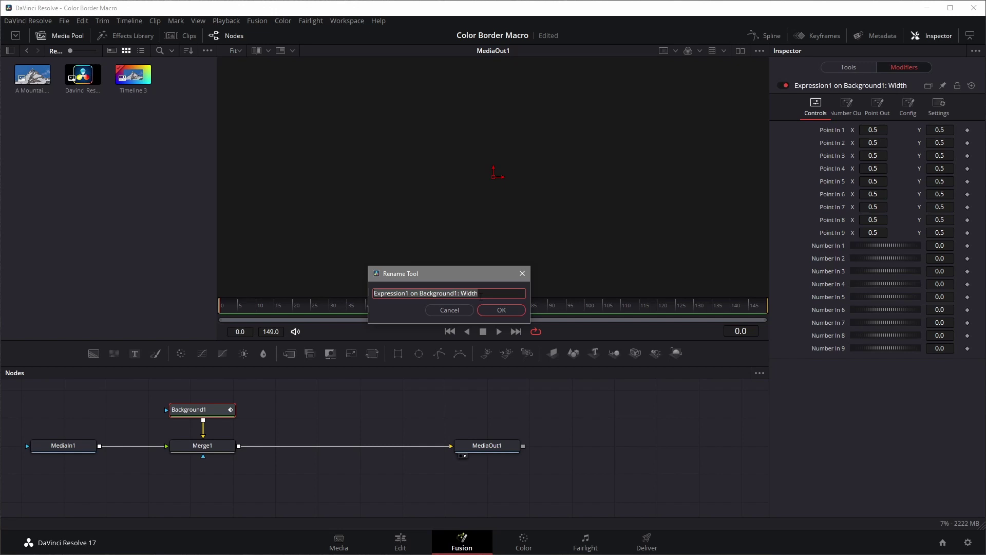
{"action": "type", "text": "BorderWidth"}
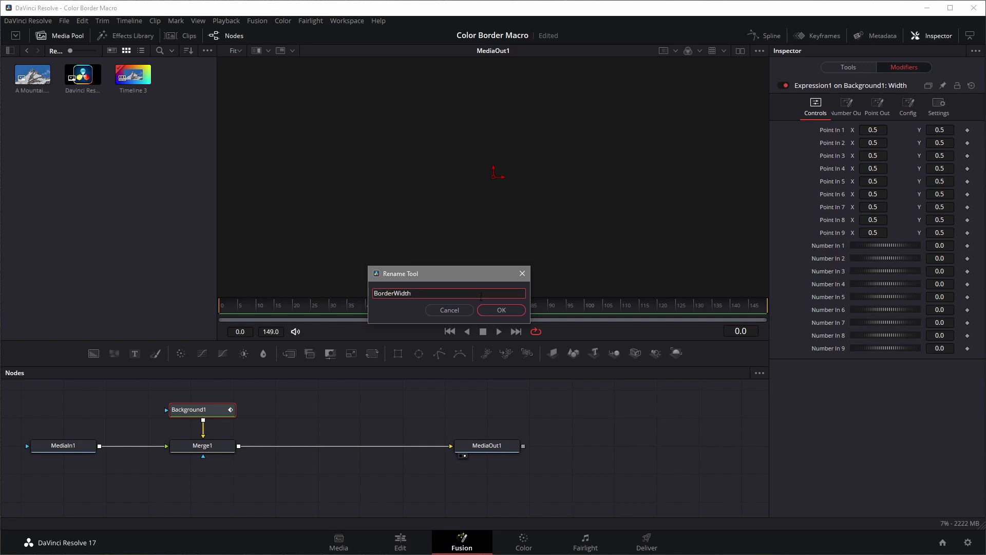
{"action": "key", "text": "Return"}
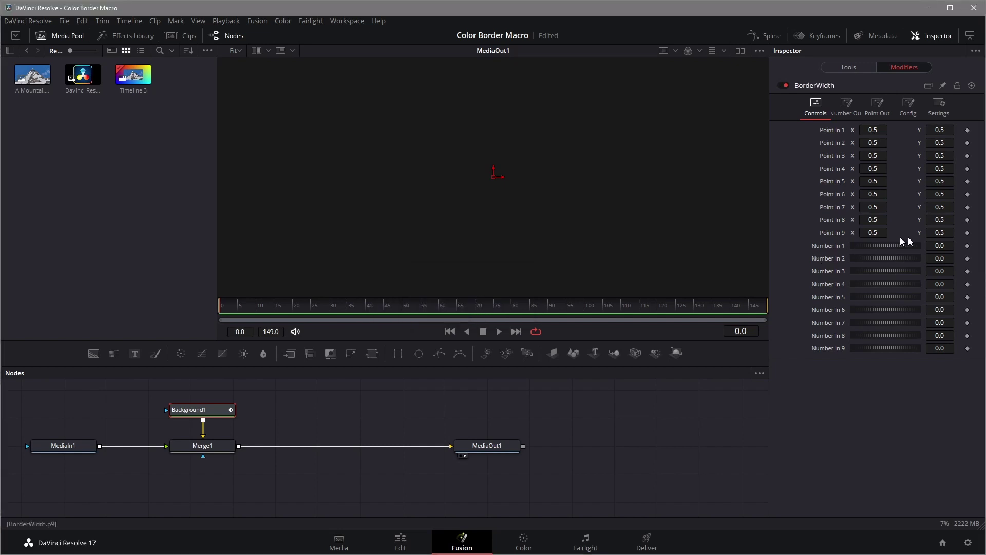
- Set BorderWidth's Number In 1 to the expression Merge1.Foreground.OriginalWidth and Number In 2 to 30
{"action": "left_click", "coordinate": [935, 245]}
{"action": "type", "text": "="}
{"action": "key", "text": "Return"}
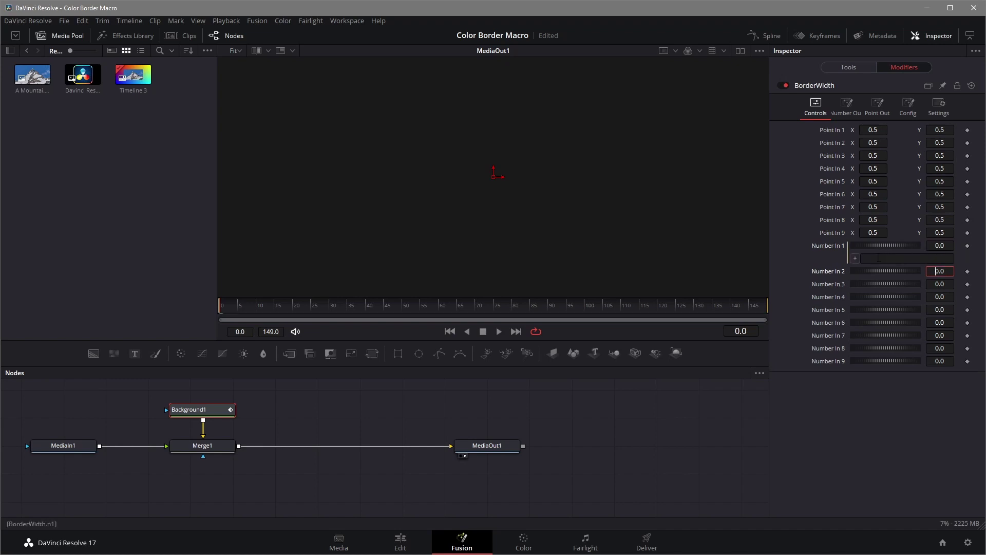
{"action": "left_click", "coordinate": [880, 259]}
{"action": "type", "text": "Merge"}
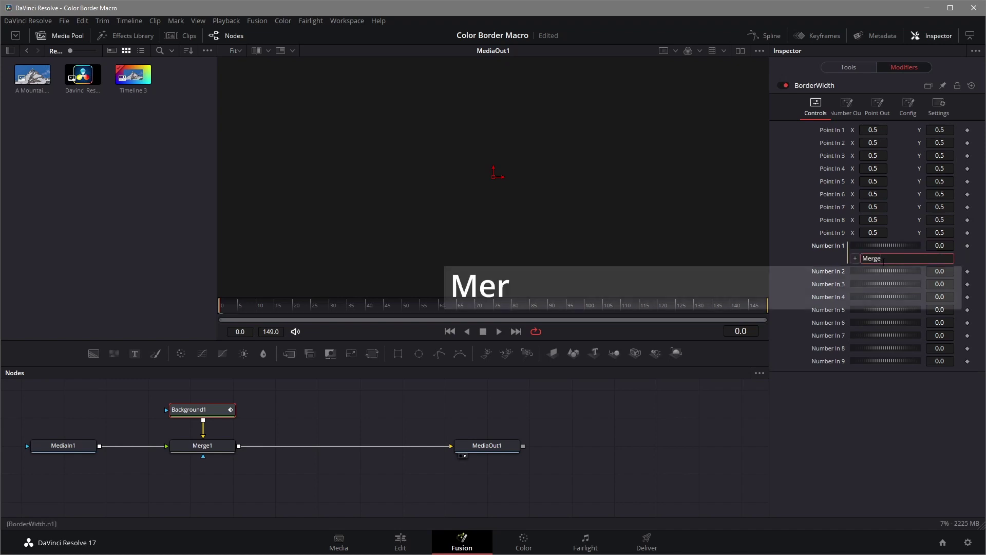
{"action": "type", "text": "1.Foregro"}
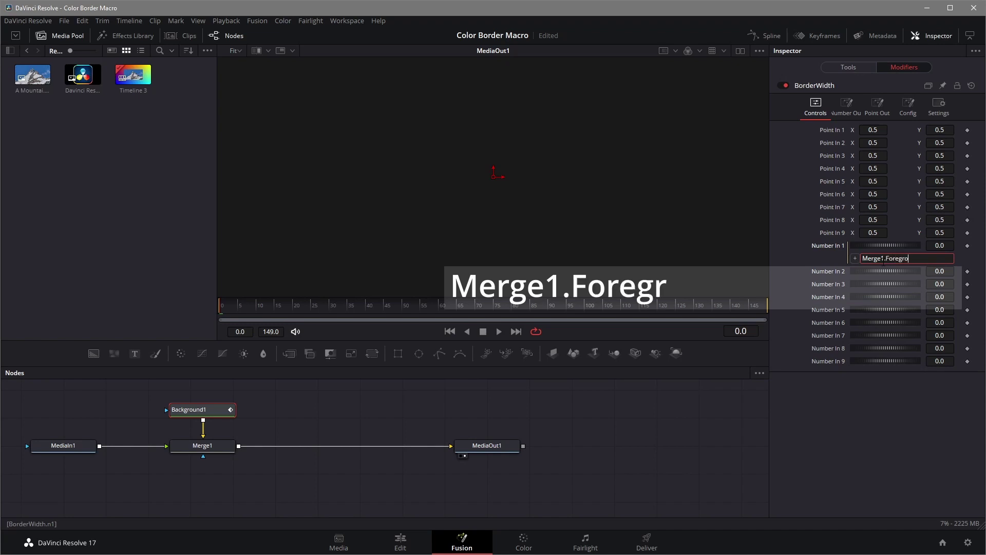
{"action": "type", "text": "und.OriginalWidth"}
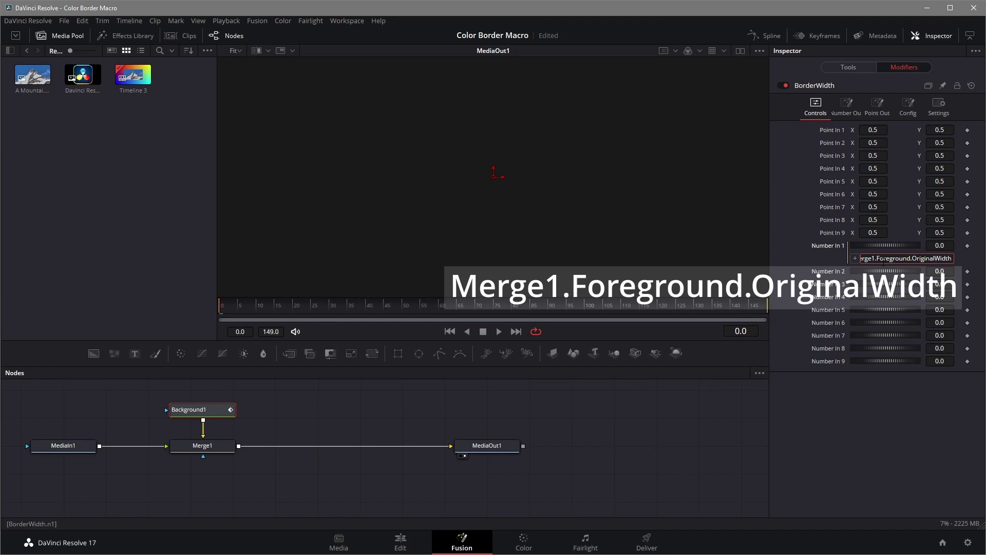
{"action": "key", "text": "Tab"}
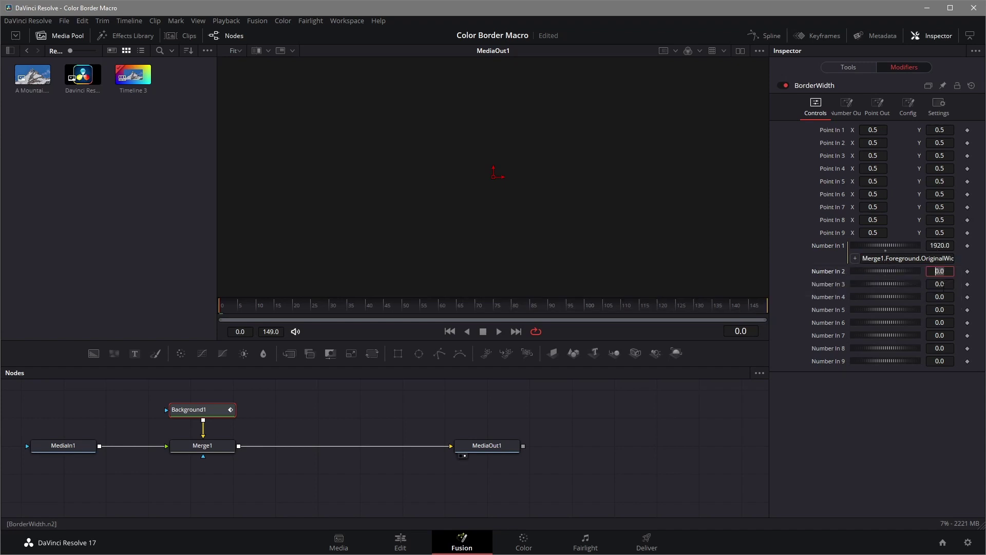
{"action": "type", "text": "30"}
{"action": "key", "text": "Return"}
- Set BorderWidth's output Number Expression to n1+n2
{"action": "left_click", "coordinate": [845, 106]}
{"action": "left_click", "coordinate": [877, 141]}
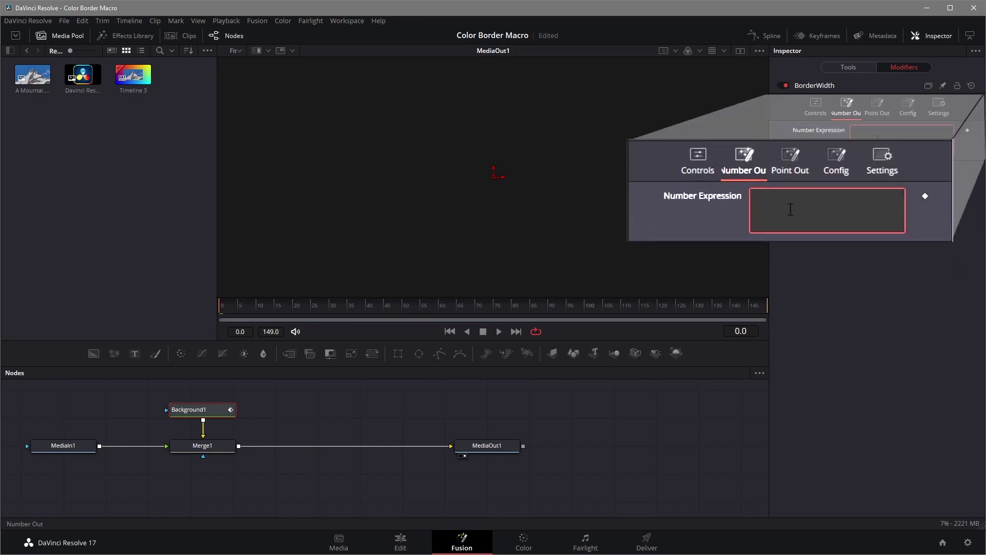
{"action": "type", "text": "n1+"}
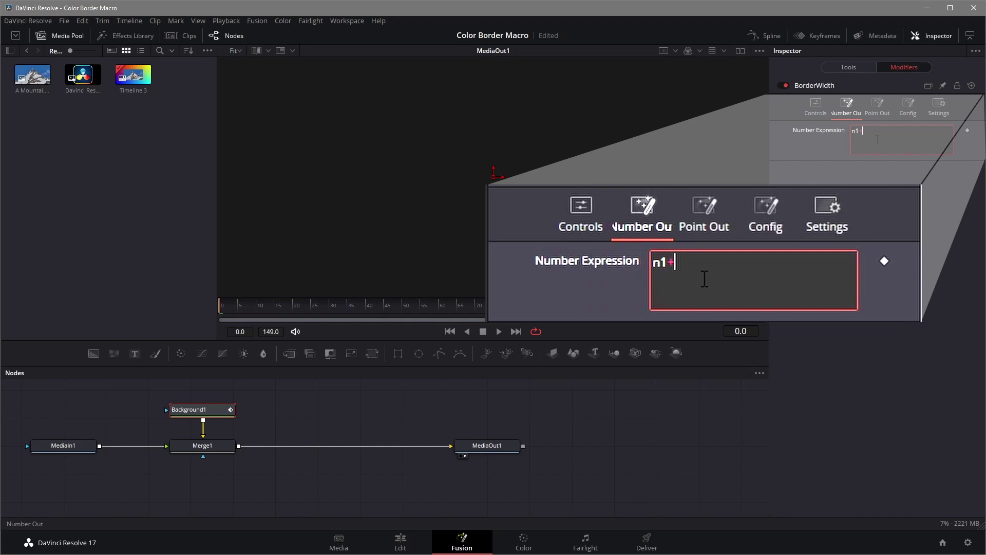
{"action": "type", "text": "n2"}
{"action": "key", "text": "Return"}
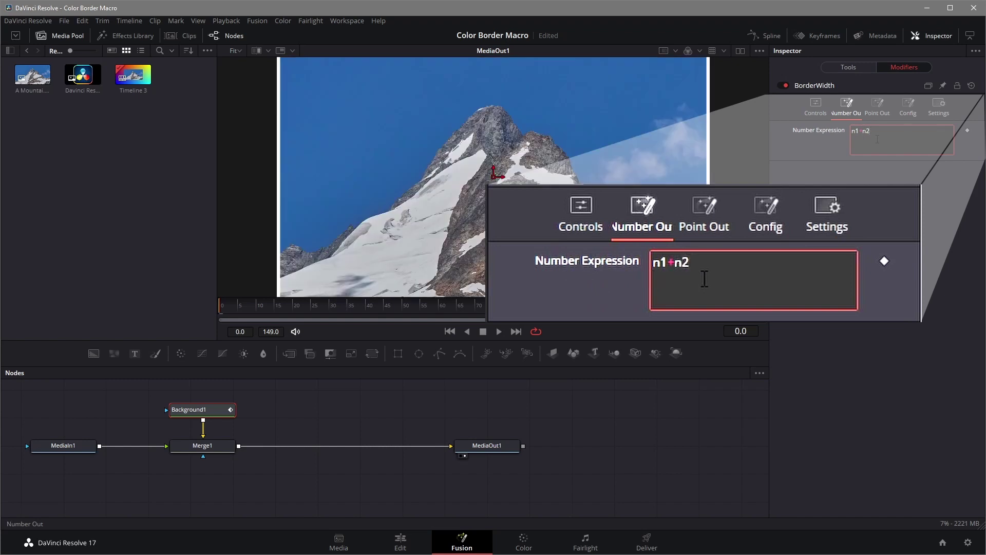
{"action": "left_click", "coordinate": [824, 108]}
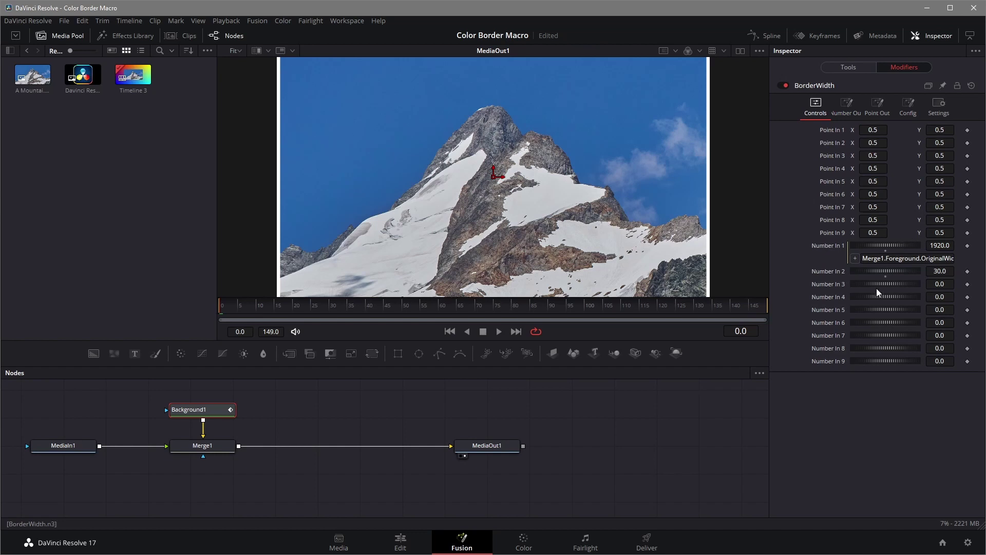
- Make Background1's Height the expression Merge1.Foreground.OriginalHeight+BorderWidth.n2
{"action": "left_click", "coordinate": [847, 69]}
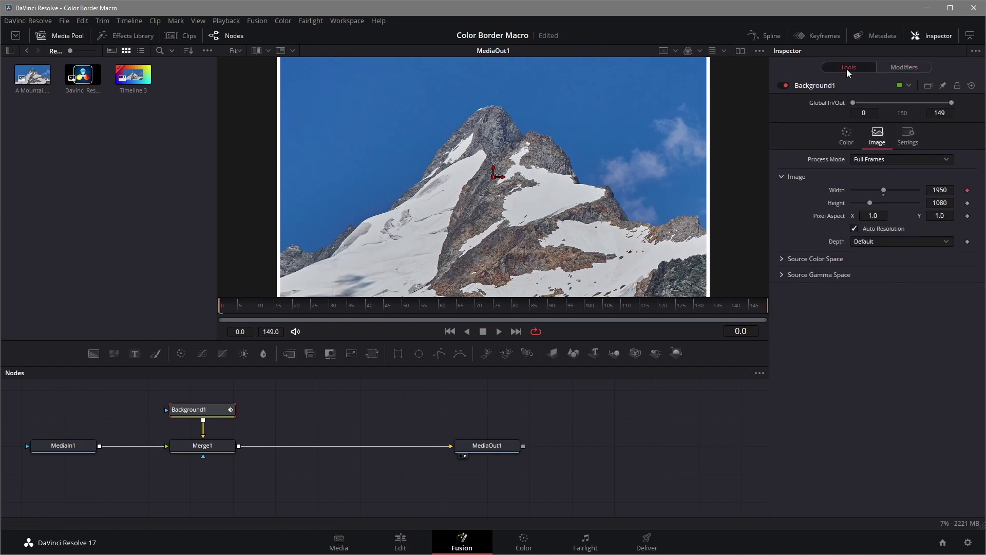
{"action": "left_click", "coordinate": [940, 203]}
{"action": "type", "text": "="}
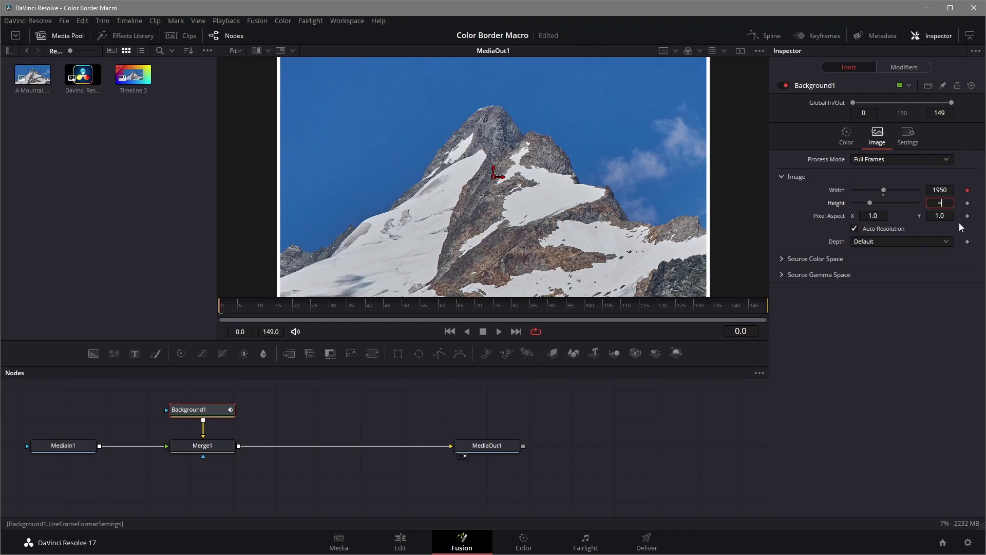
{"action": "key", "text": "Return"}
{"action": "type", "text": "Merge1"}
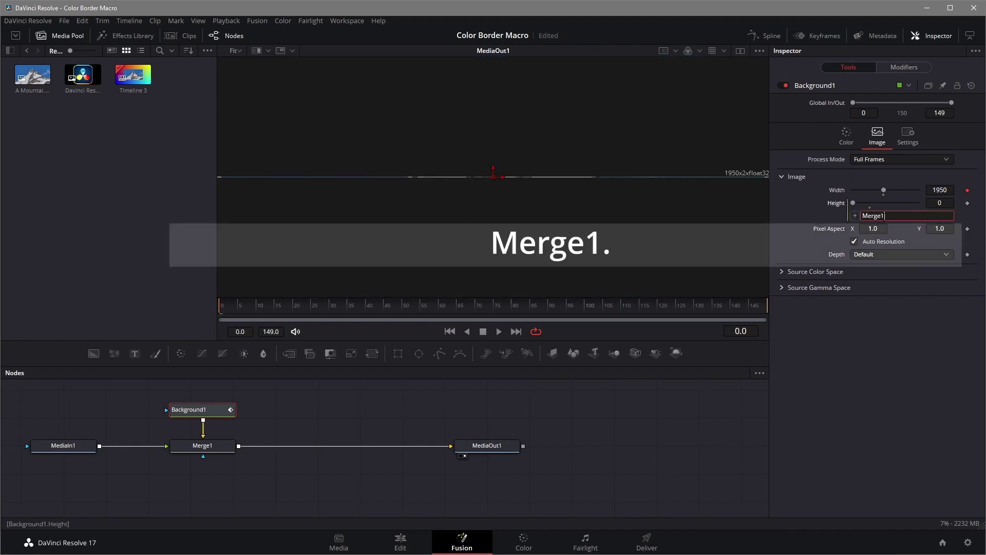
{"action": "type", "text": ".Foreground.Original"}
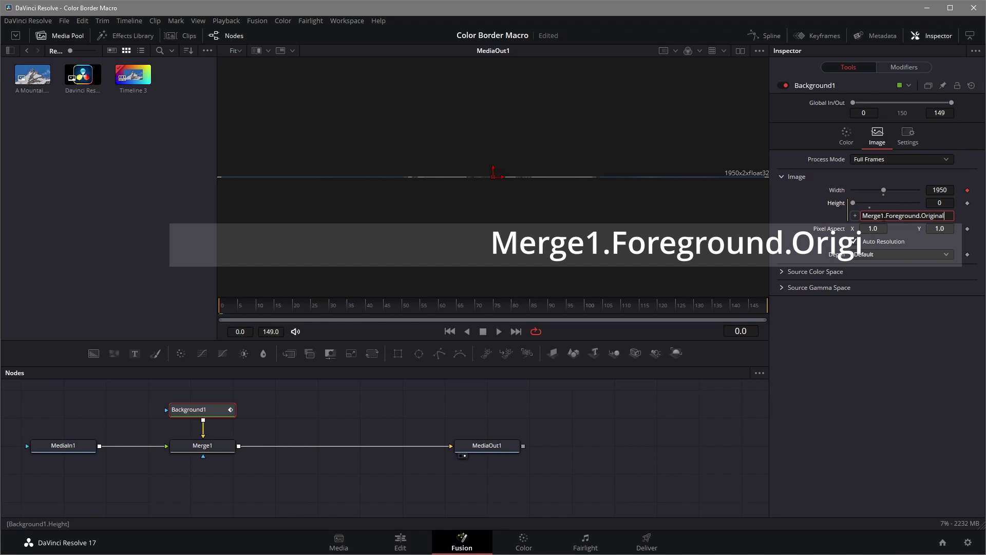
{"action": "type", "text": "Height+B"}
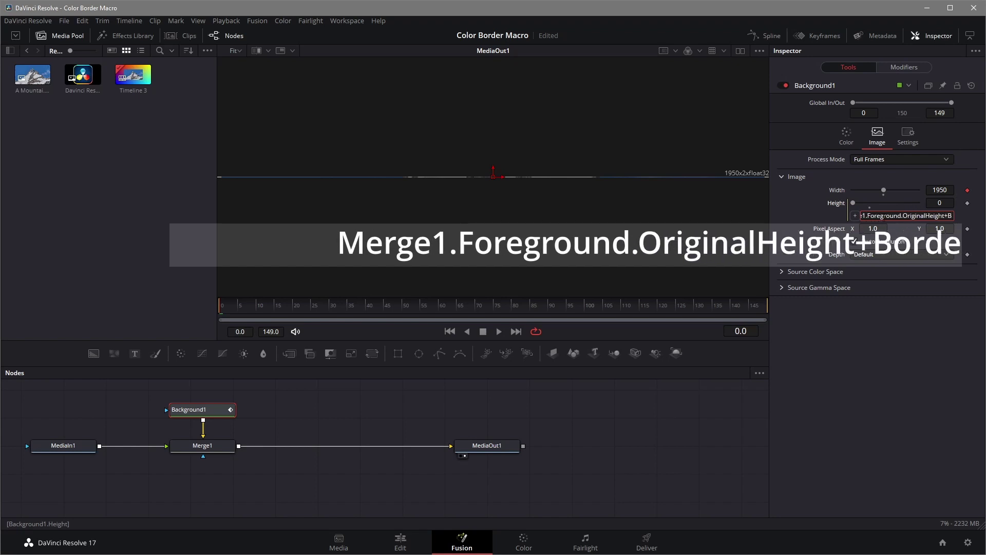
{"action": "type", "text": "orderWidth.n2"}
{"action": "key", "text": "Return"}
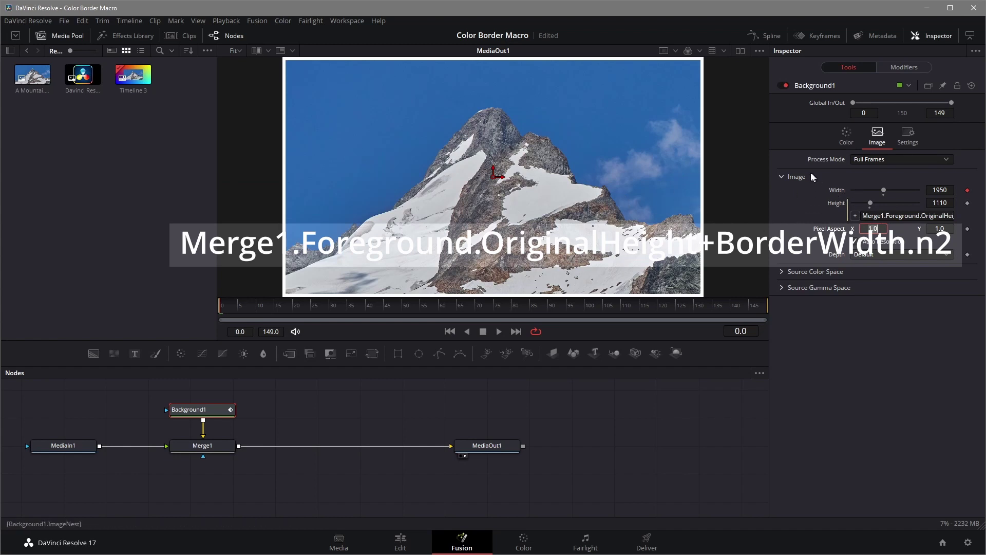
- Set BorderWidth's Number In 2 to 60
{"action": "left_click", "coordinate": [905, 70]}
{"action": "left_click", "coordinate": [940, 270]}
{"action": "type", "text": "60"}
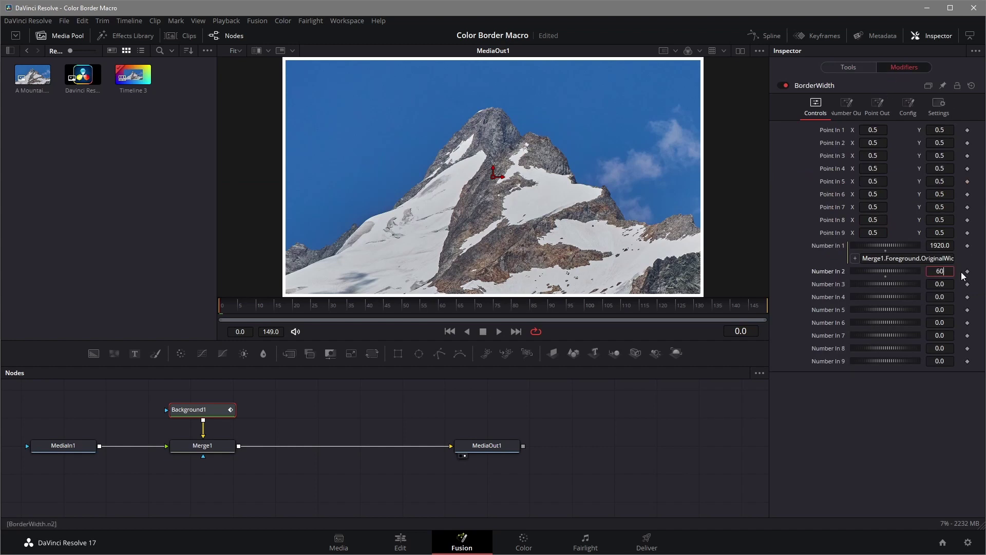
{"action": "key", "text": "Tab"}
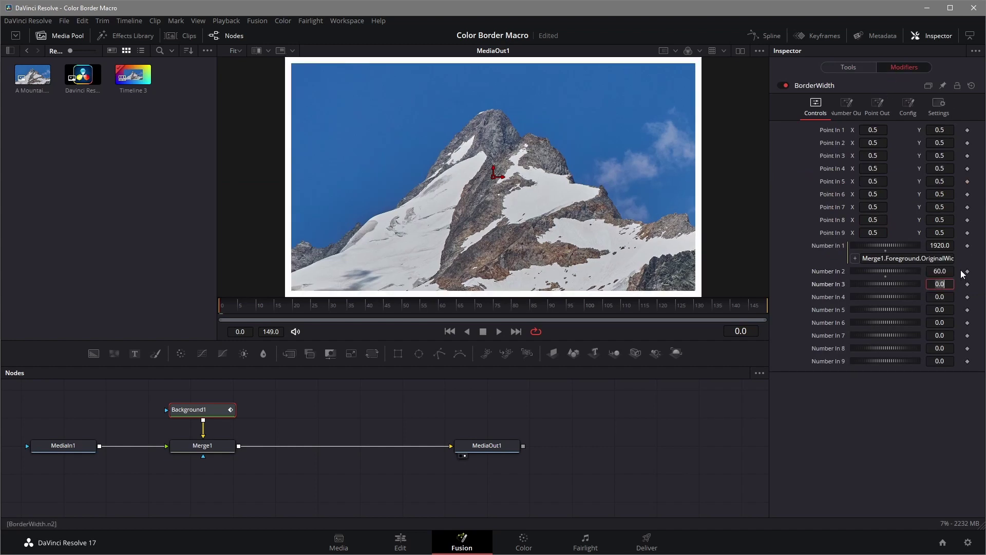
- In BorderWidth's Edit Controls, rename control n2 to 'Border Width' on the Controls page
{"action": "right_click", "coordinate": [810, 86]}
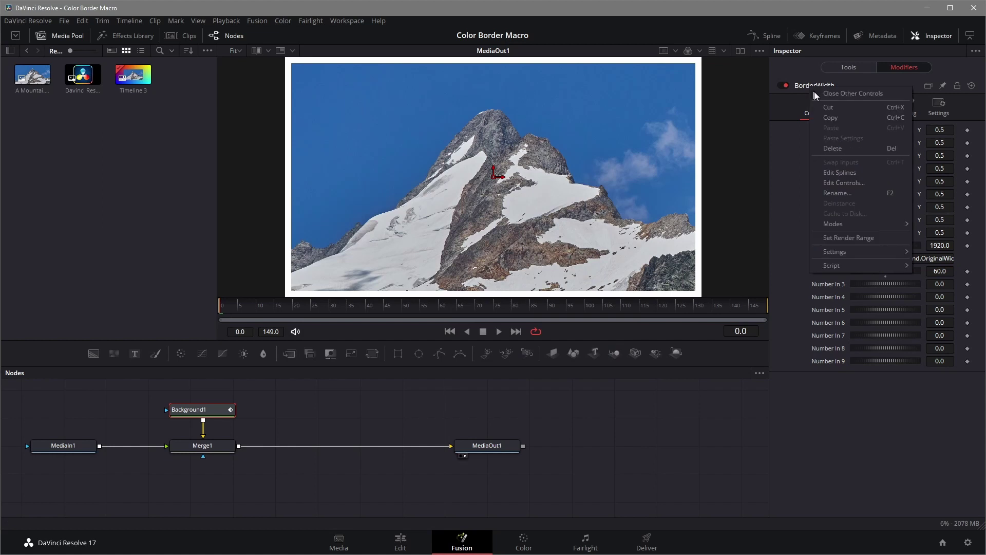
{"action": "left_click", "coordinate": [848, 183]}
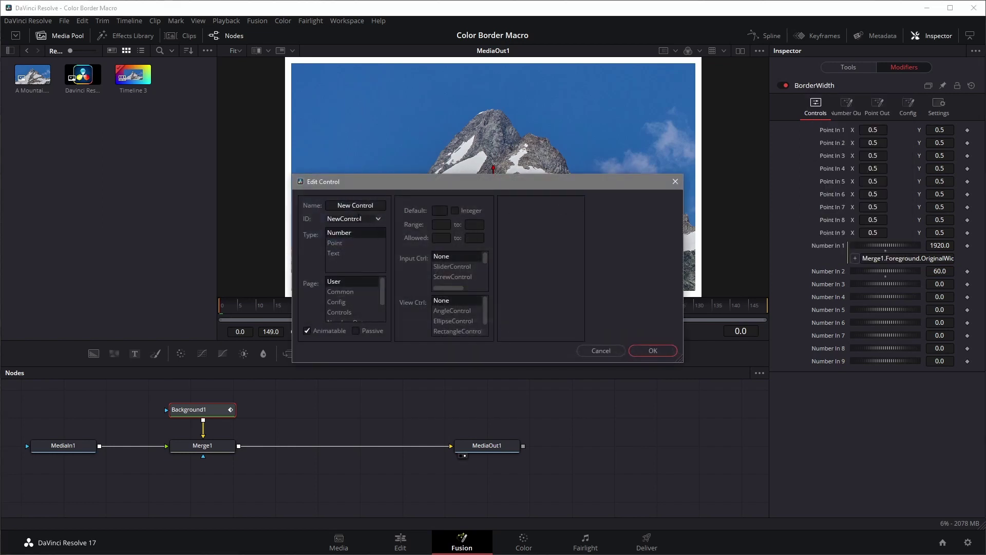
{"action": "left_click", "coordinate": [376, 220]}
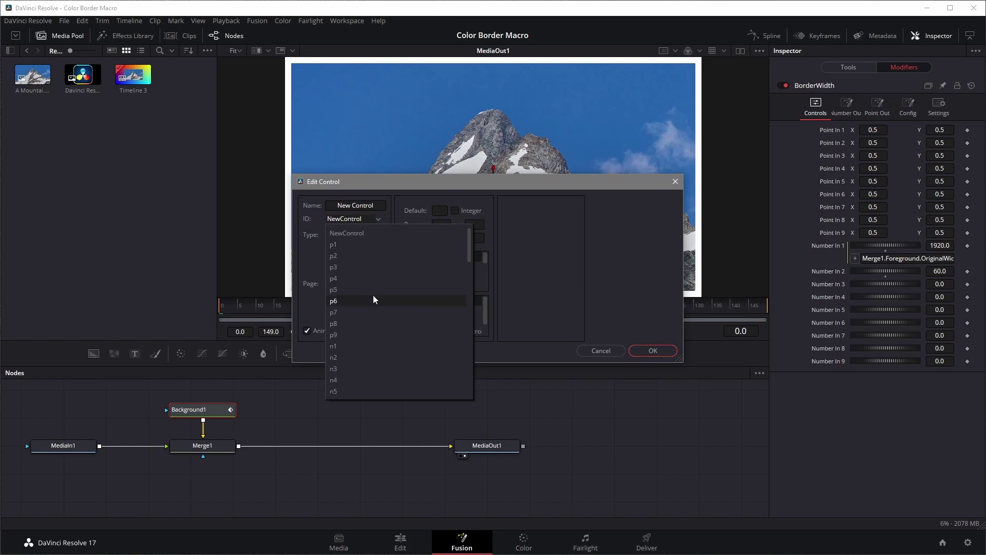
{"action": "left_click", "coordinate": [342, 357]}
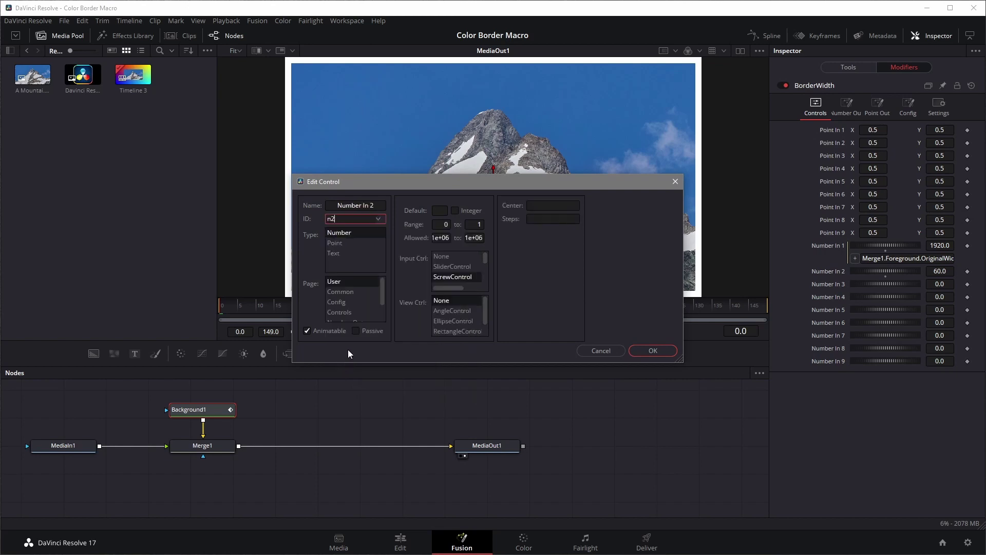
{"action": "triple_click", "coordinate": [372, 210]}
{"action": "type", "text": "Border Width"}
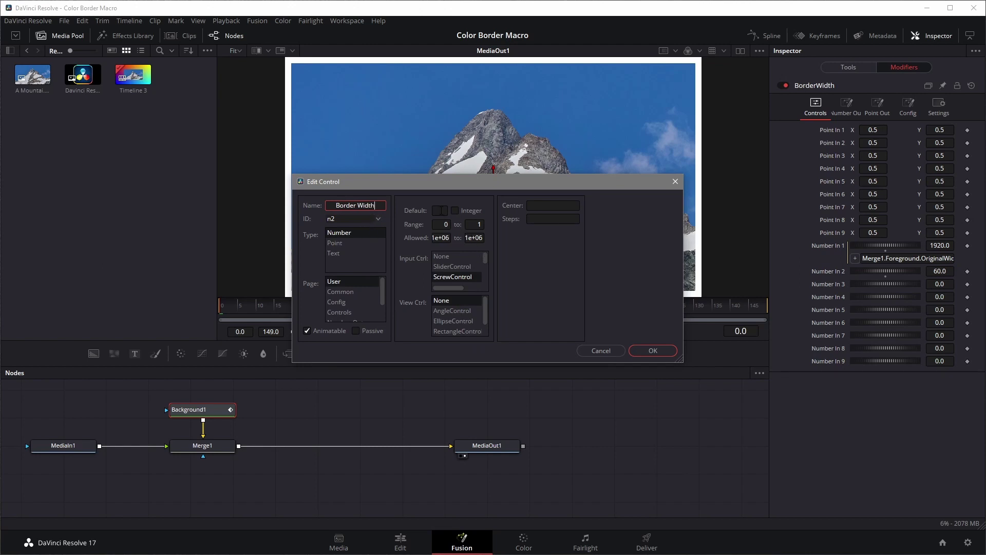
{"action": "left_click", "coordinate": [348, 312]}
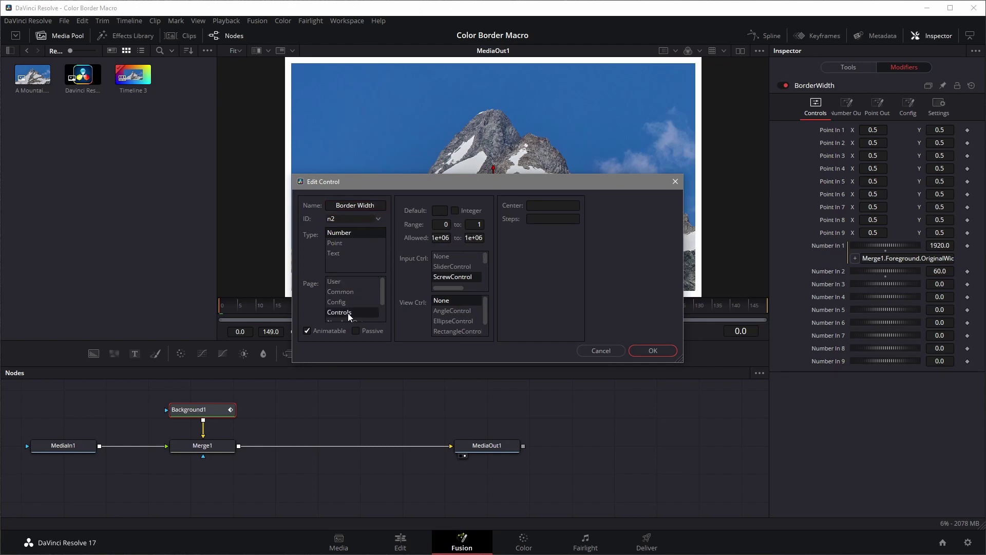
- Give Border Width default 30, range and allowed limits 1–200, and a slider input
{"action": "left_click", "coordinate": [438, 212]}
{"action": "key", "text": "Tab"}
{"action": "type", "text": "1"}
{"action": "key", "text": "Tab"}
{"action": "type", "text": "200"}
{"action": "key", "text": "Tab"}
{"action": "type", "text": "1"}
{"action": "key", "text": "Tab"}
{"action": "type", "text": "200"}
{"action": "left_click", "coordinate": [447, 267]}
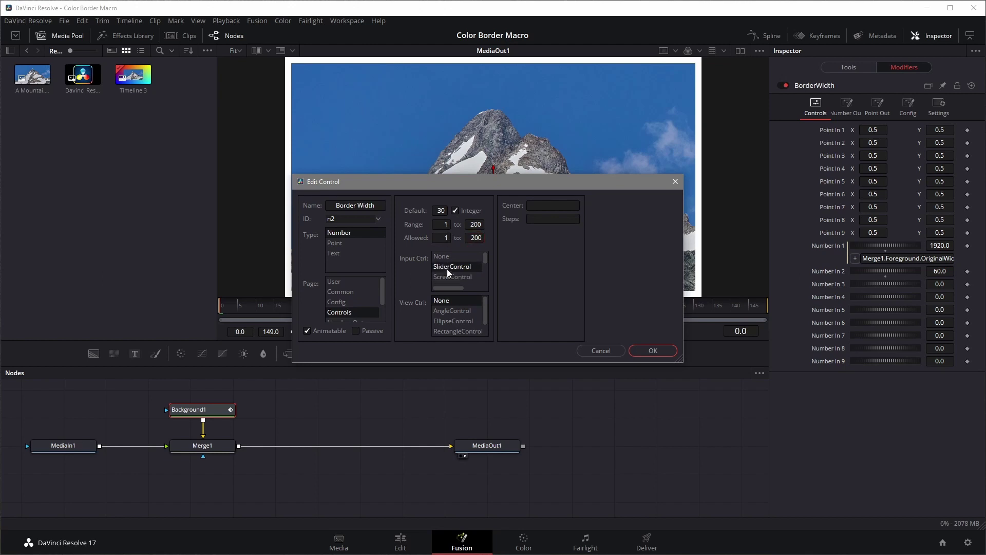
- Apply the Border Width control, drag its slider to 81, and check Background1's size
{"action": "left_click", "coordinate": [652, 350]}
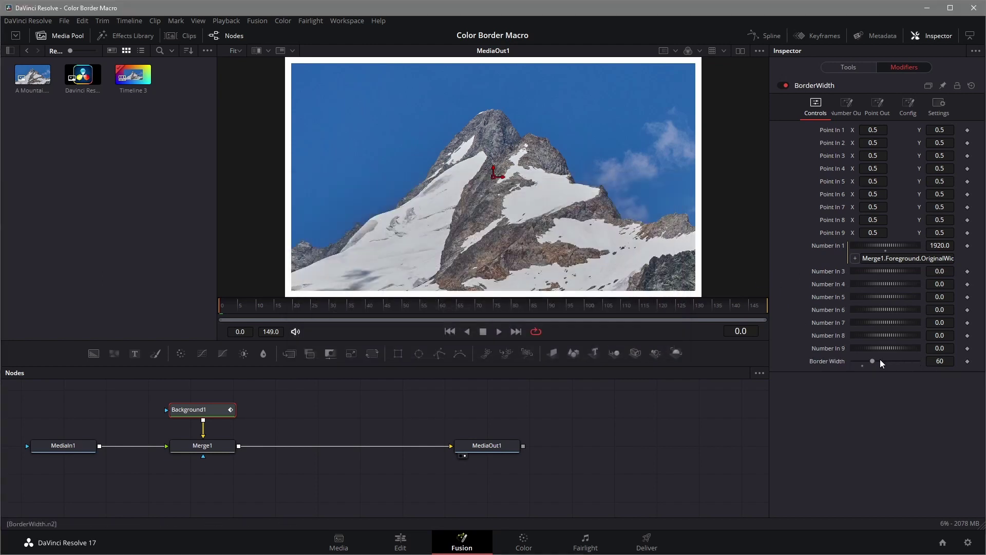
{"action": "mouse_move", "coordinate": [876, 362]}
{"action": "left_mouse_down"}
{"action": "mouse_move", "coordinate": [919, 365]}
{"action": "mouse_move", "coordinate": [818, 381]}
{"action": "mouse_move", "coordinate": [893, 363]}
{"action": "mouse_move", "coordinate": [880, 365]}
{"action": "left_mouse_up"}
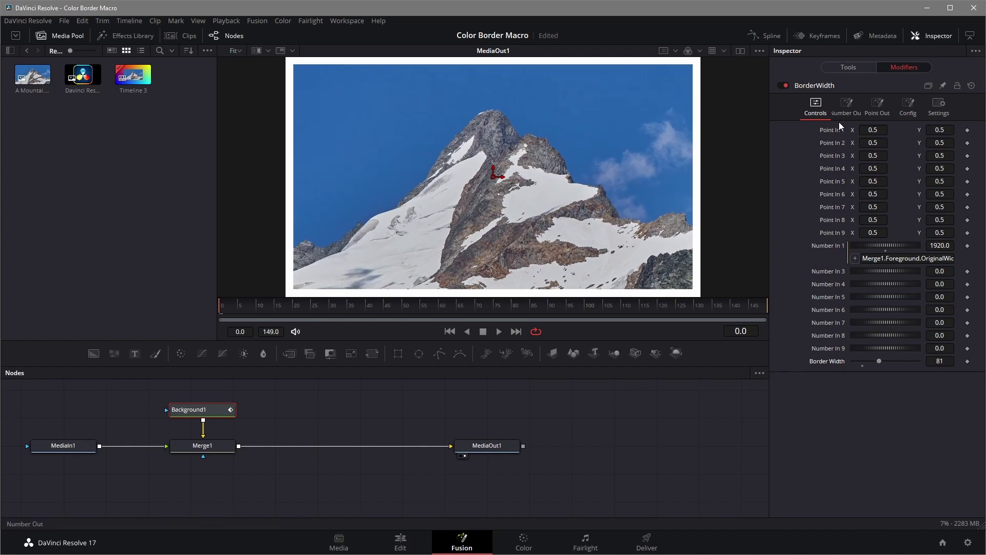
{"action": "left_click", "coordinate": [845, 68]}
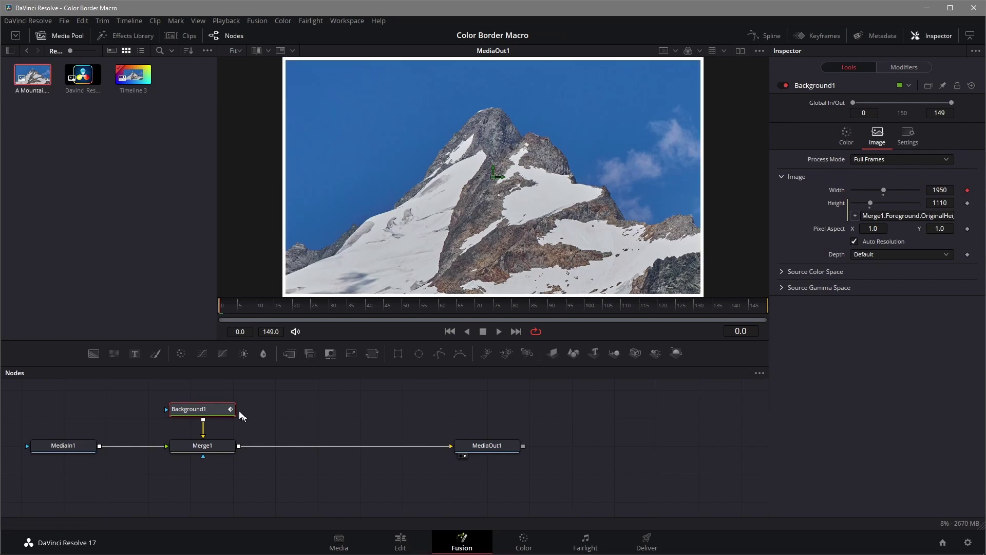
- Create a macro named 'My Border' from the Background1 and Merge1 nodes
{"action": "left_click_drag", "start_coordinate": [143, 393], "coordinate": [304, 484]}
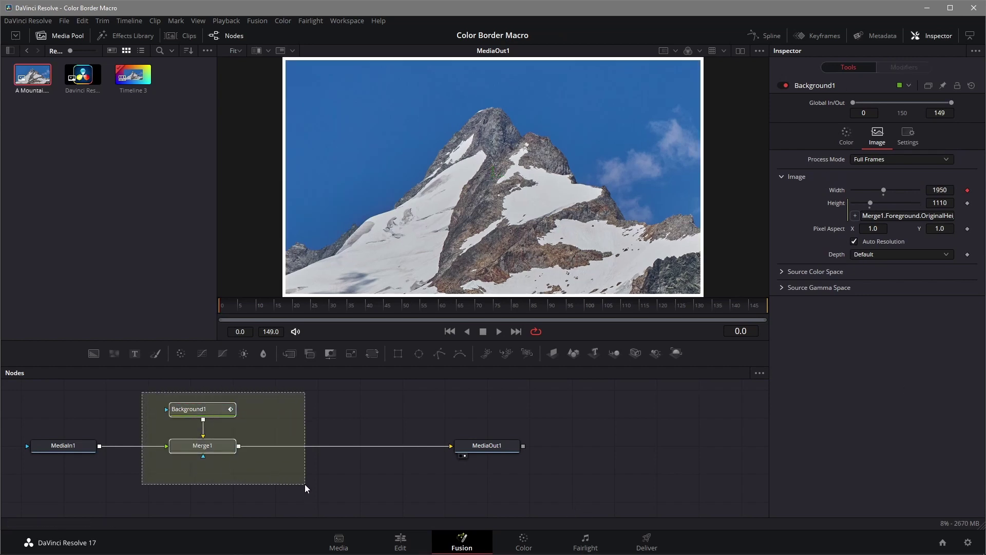
{"action": "right_click", "coordinate": [222, 411]}
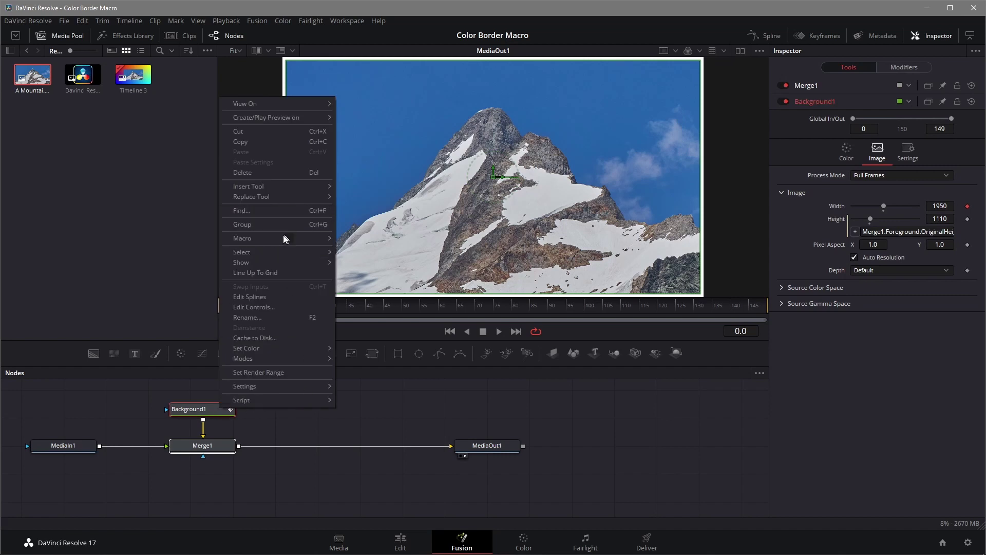
{"action": "mouse_move", "coordinate": [276, 238]}
{"action": "left_click", "coordinate": [372, 242]}
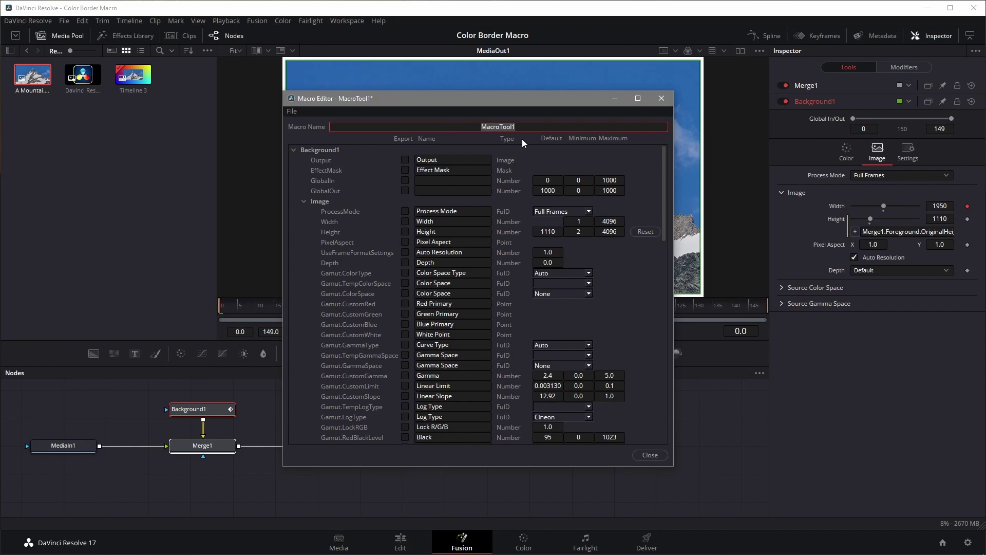
{"action": "type", "text": "My Border"}
- Export Background1's Type, color channels, Gradient Type and Start point in the macro
{"action": "left_click", "coordinate": [306, 201]}
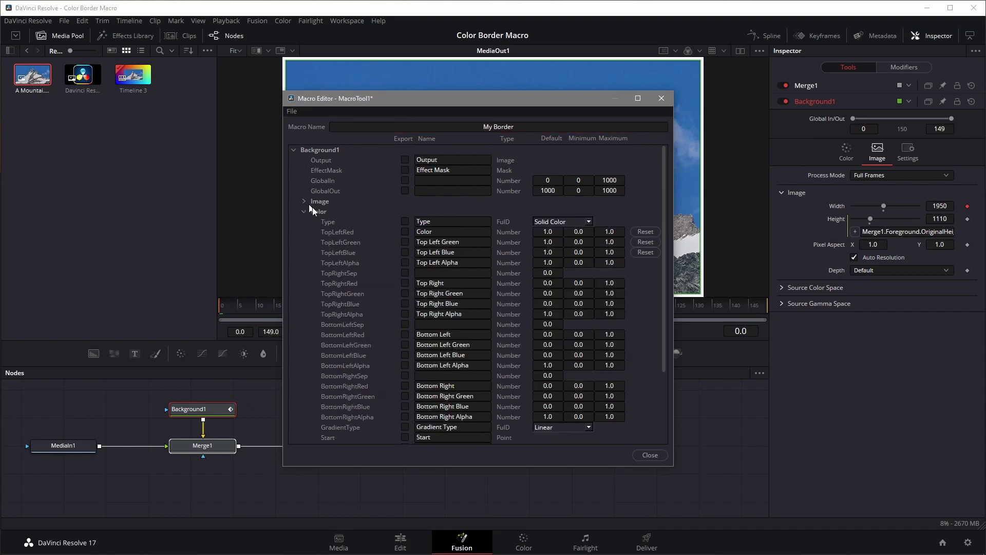
{"action": "left_click", "coordinate": [405, 221]}
{"action": "left_click", "coordinate": [405, 231]}
{"action": "left_click", "coordinate": [406, 407]}
{"action": "left_click", "coordinate": [405, 416]}
{"action": "left_click", "coordinate": [406, 427]}
{"action": "left_click", "coordinate": [405, 437]}
{"action": "scroll", "coordinate": [403, 393], "scroll_direction": "down", "scroll_amount": 3}
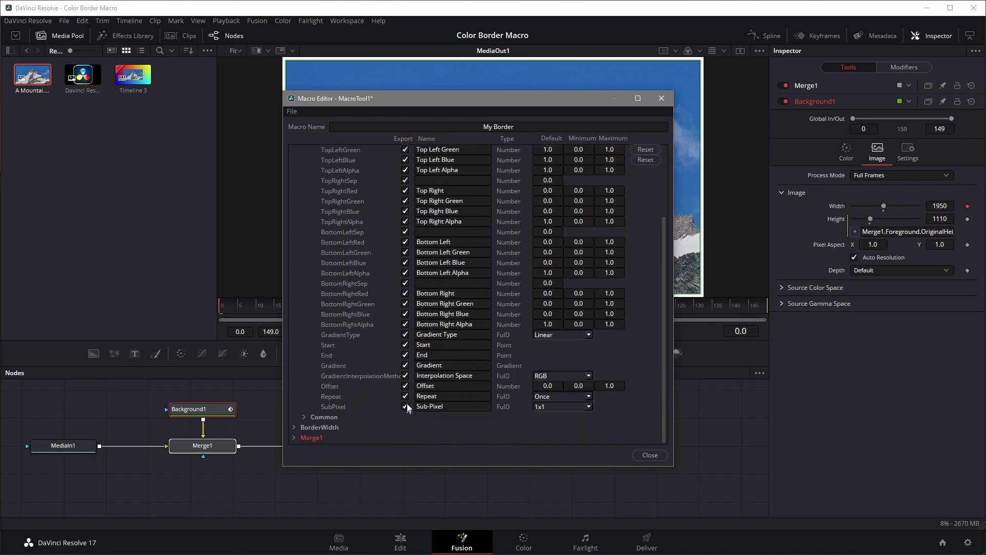
- Export BorderWidth's n2 as 'Border Width' with a default of 30
{"action": "left_click", "coordinate": [293, 427]}
{"action": "scroll", "coordinate": [384, 358], "scroll_direction": "down", "scroll_amount": 9}
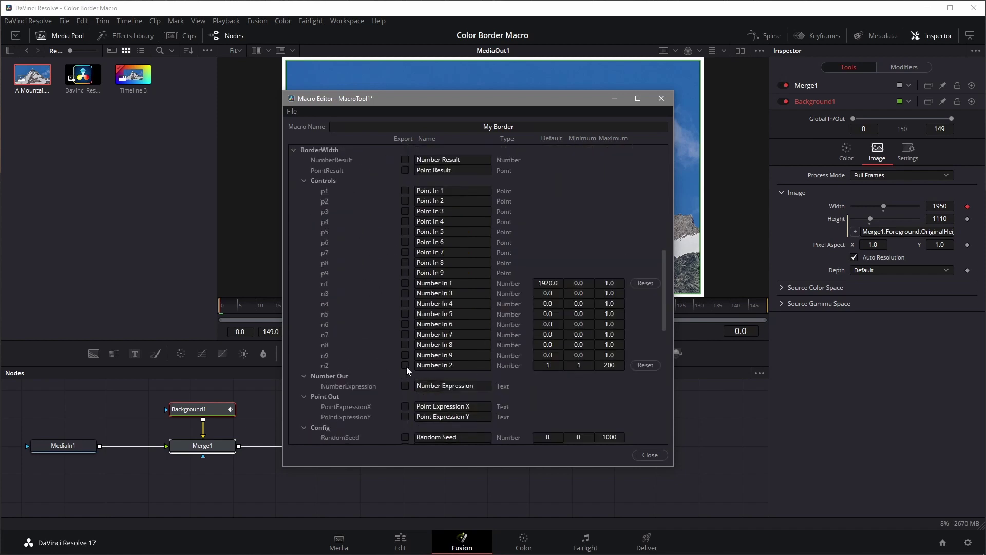
{"action": "left_click", "coordinate": [406, 365]}
{"action": "key", "text": "ctrl+a"}
{"action": "type", "text": "Border Width"}
{"action": "left_click", "coordinate": [549, 368]}
{"action": "type", "text": "30"}
{"action": "key", "text": "Return"}
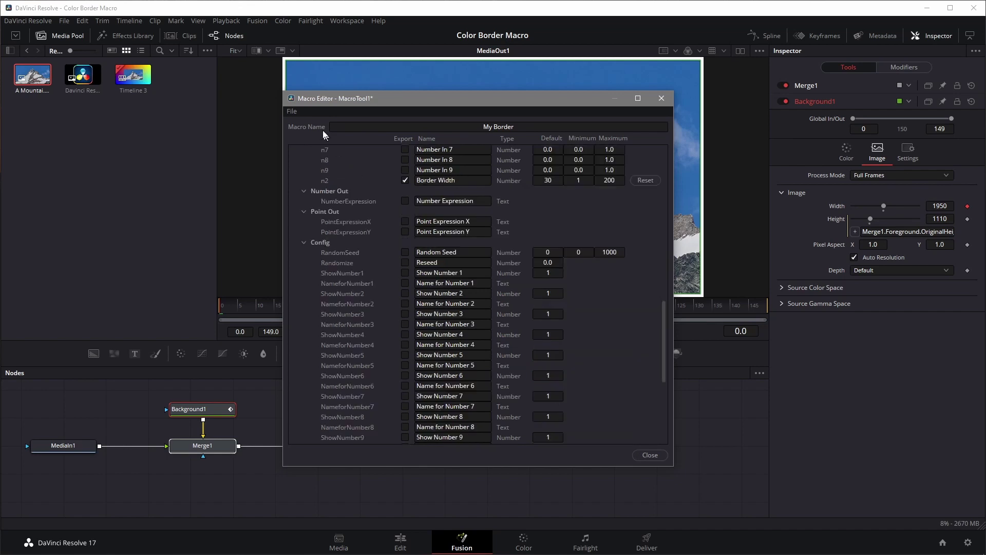
- Save the macro as My Border.setting and close the Macro Editor
{"action": "left_click", "coordinate": [295, 111]}
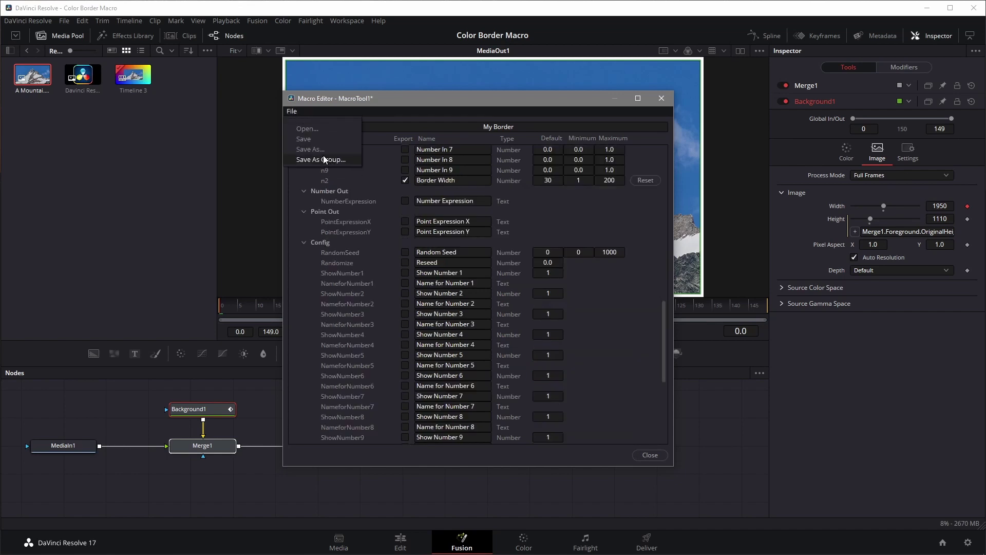
{"action": "left_click", "coordinate": [323, 149]}
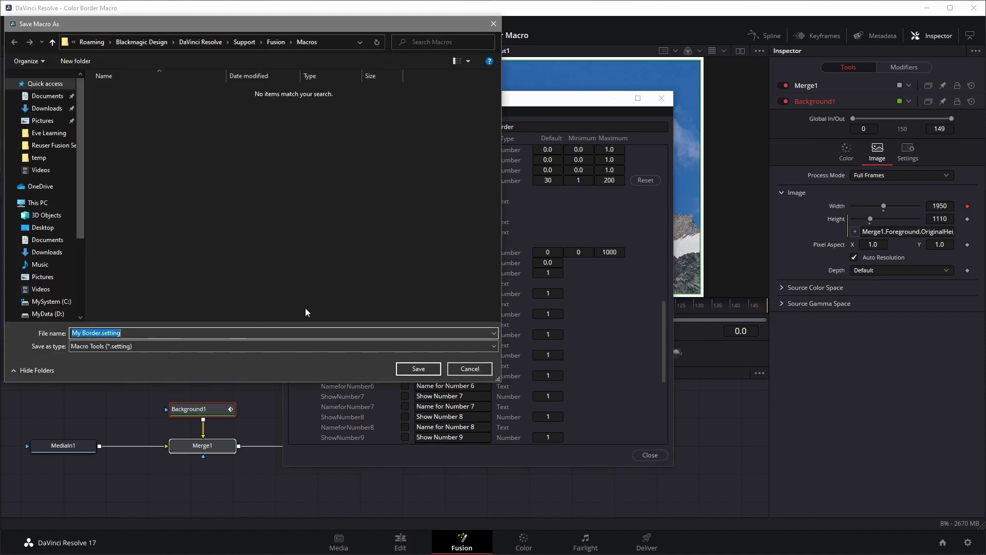
{"action": "left_click", "coordinate": [419, 369]}
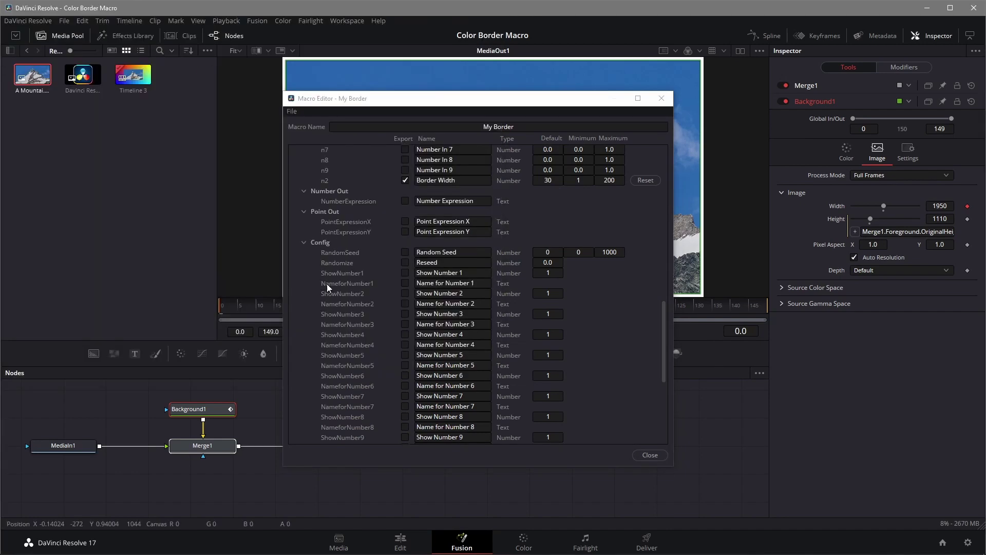
{"action": "left_click", "coordinate": [650, 455]}
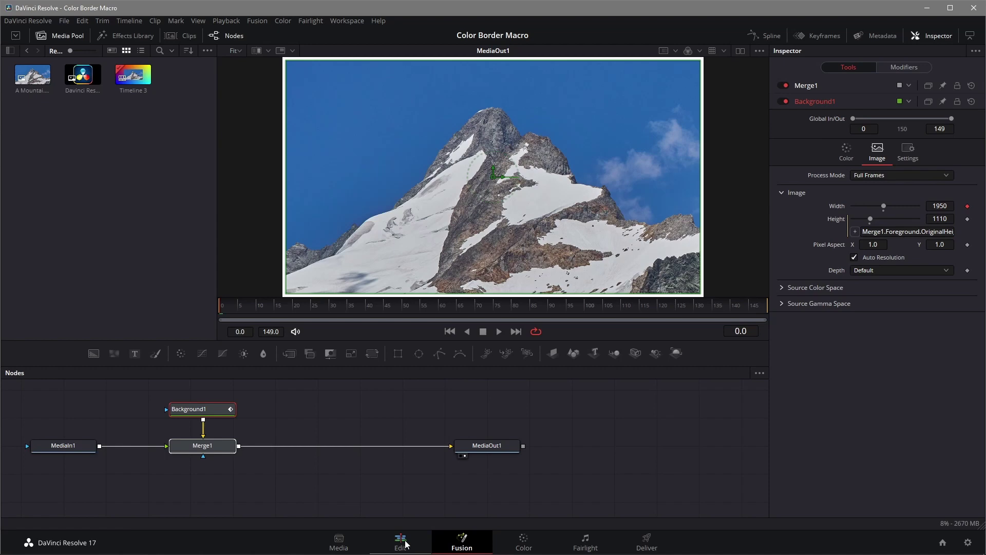
- Add a second mountain clip on Video 2, extend the gradient under it, and shrink it to half size
{"action": "left_click", "coordinate": [401, 540]}
{"action": "left_click_drag", "start_coordinate": [34, 78], "coordinate": [700, 398]}
{"action": "left_click", "coordinate": [696, 463]}
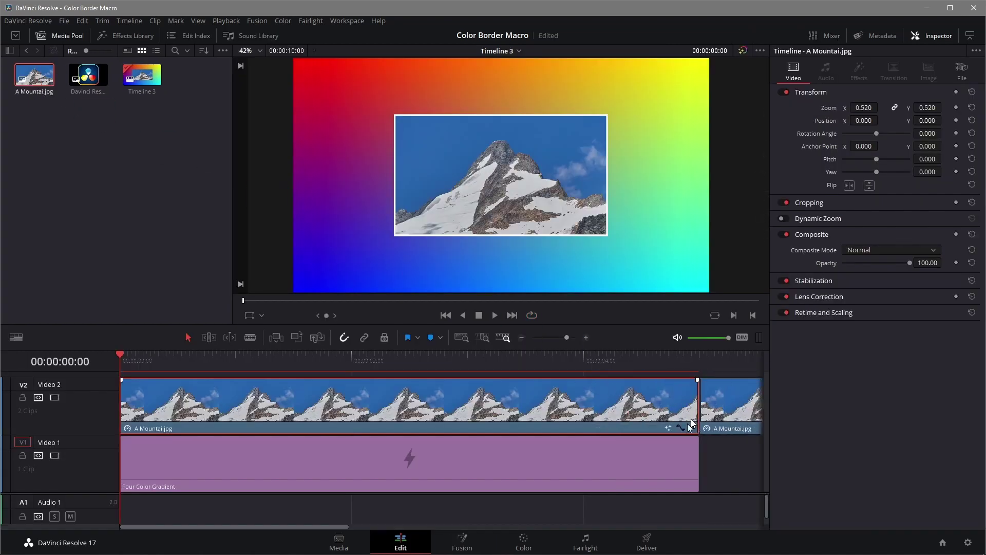
{"action": "key", "text": "ctrl+minus"}
{"action": "left_click_drag", "start_coordinate": [410, 463], "coordinate": [698, 463]}
{"action": "left_click", "coordinate": [522, 355]}
{"action": "left_click", "coordinate": [565, 406]}
{"action": "left_click_drag", "start_coordinate": [863, 107], "coordinate": [847, 107]}
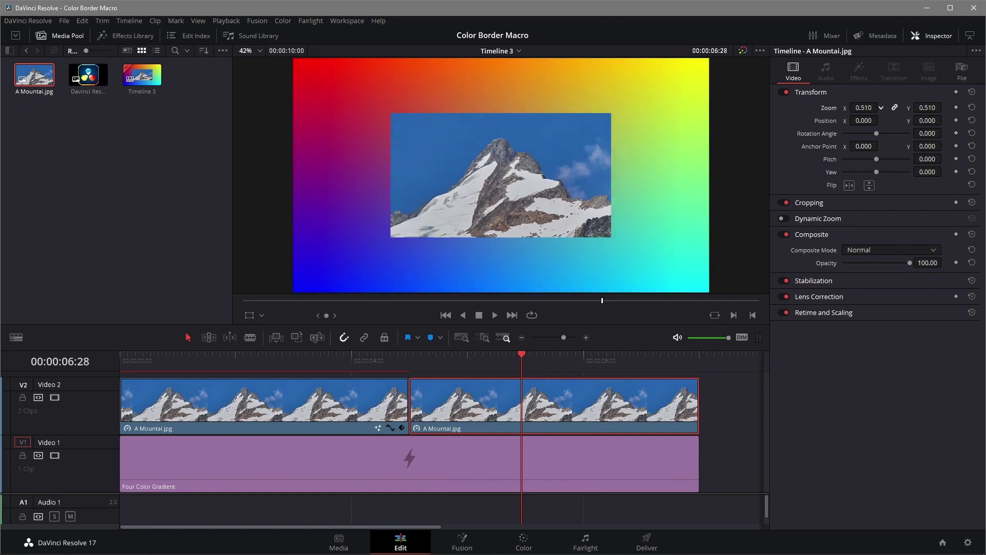
- Insert the My Border macro between MediaIn1 and MediaOut1 and widen the white border to 76
{"action": "left_click", "coordinate": [462, 540]}
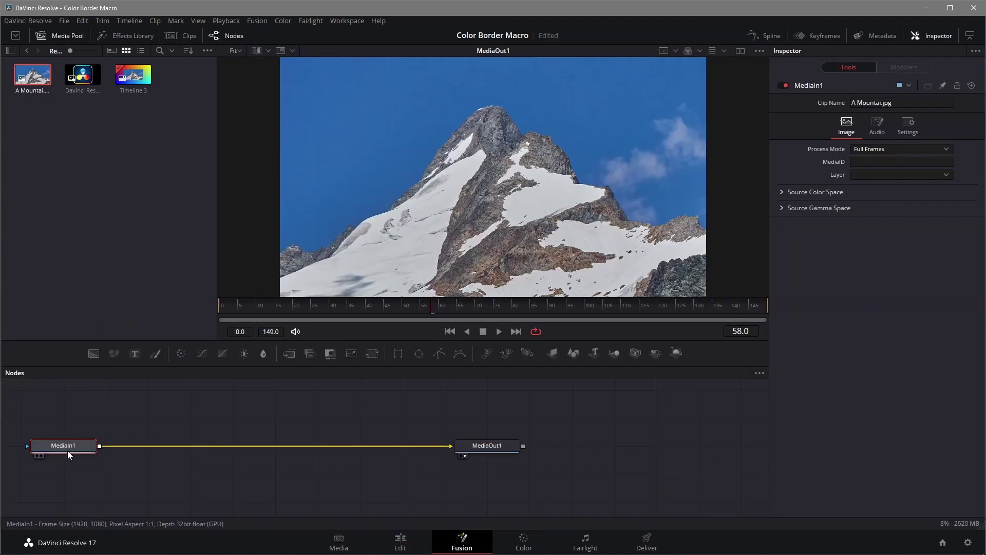
{"action": "key", "text": "shift+space"}
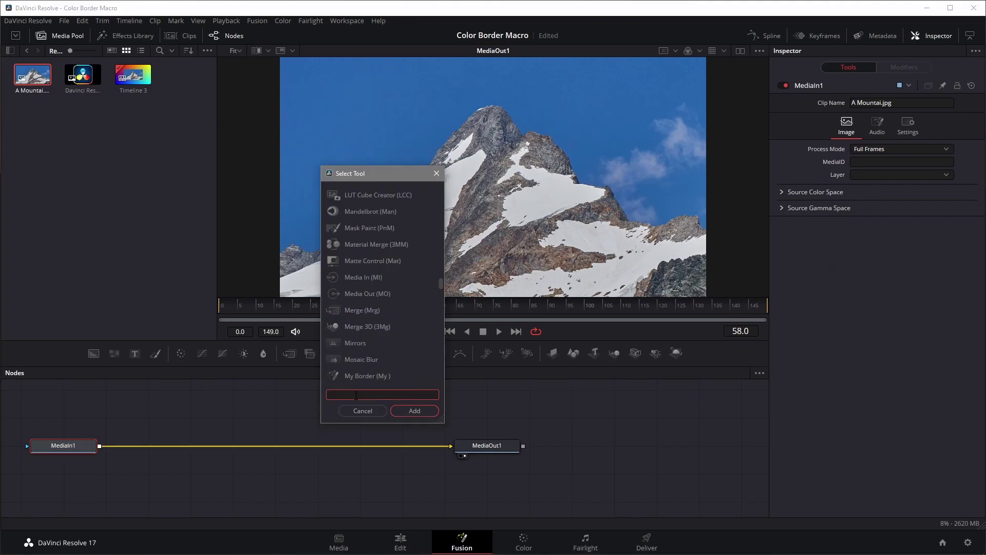
{"action": "type", "text": "bord"}
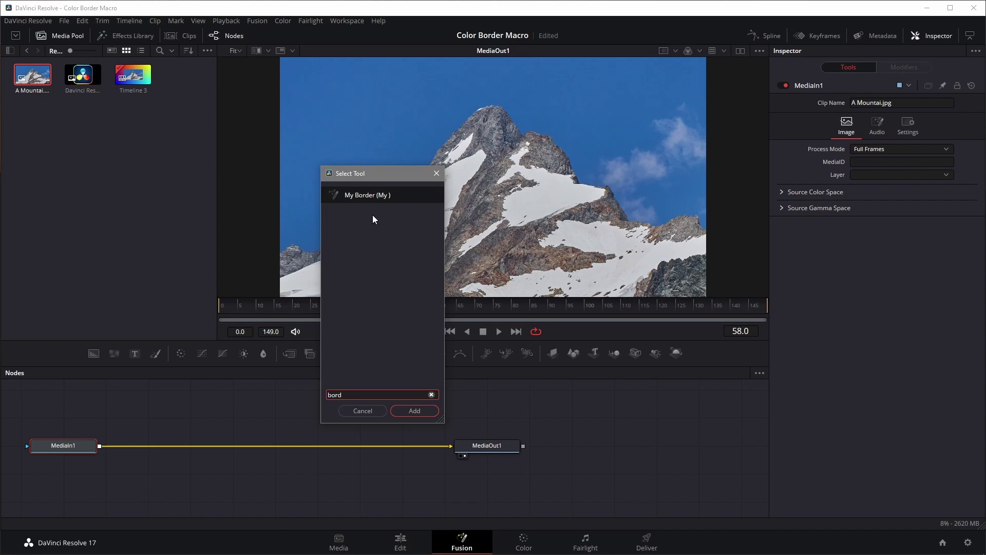
{"action": "left_click", "coordinate": [358, 198]}
{"action": "left_click", "coordinate": [424, 411]}
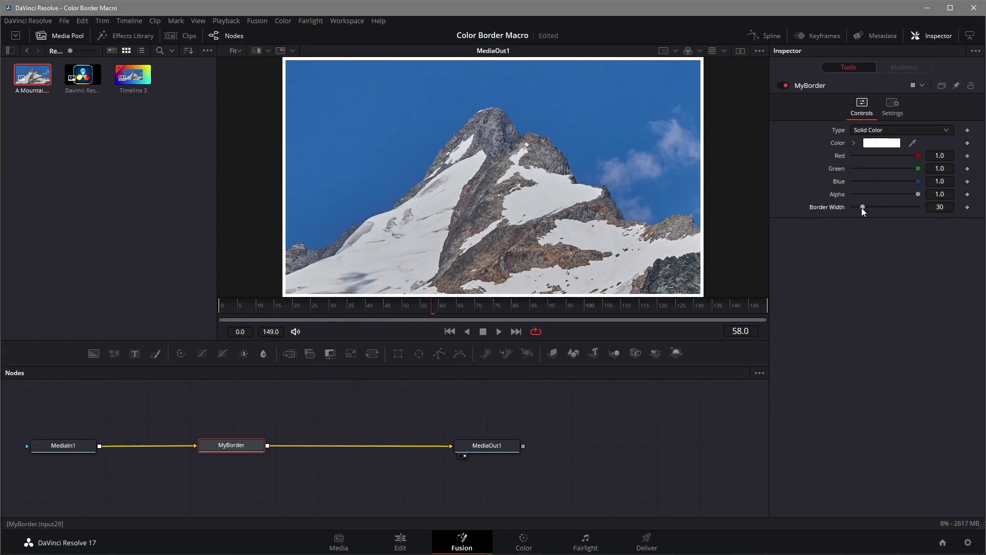
{"action": "mouse_move", "coordinate": [861, 208]}
{"action": "left_mouse_down"}
{"action": "mouse_move", "coordinate": [904, 205]}
{"action": "mouse_move", "coordinate": [878, 213]}
{"action": "left_mouse_up"}
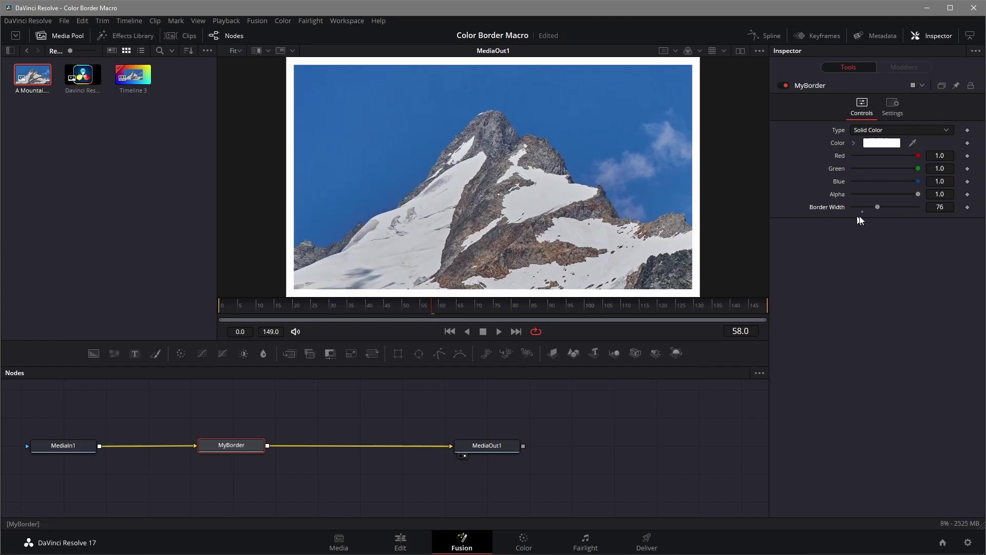
- Set the border color to red and change the border Type to Gradient
{"action": "left_click", "coordinate": [882, 143]}
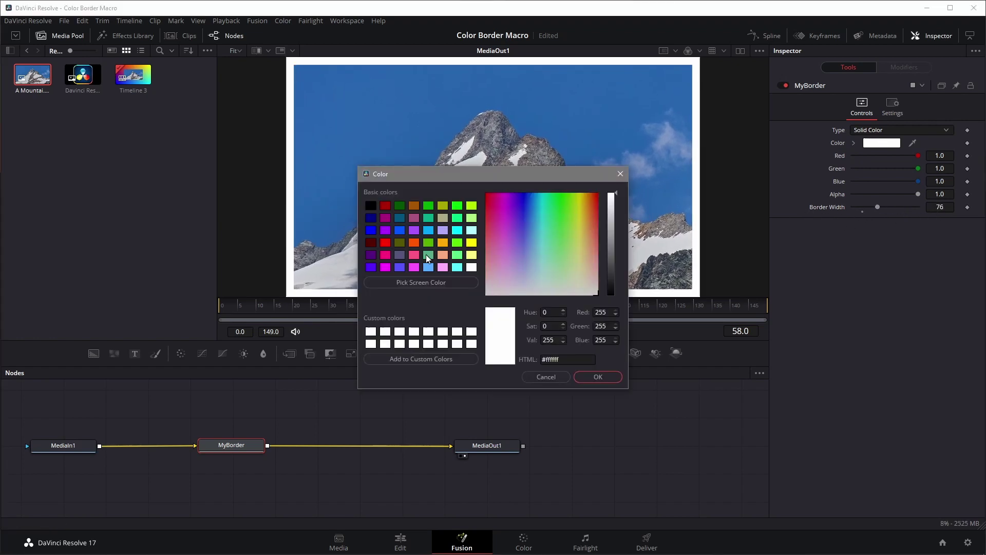
{"action": "left_click", "coordinate": [386, 244]}
{"action": "left_click", "coordinate": [598, 377]}
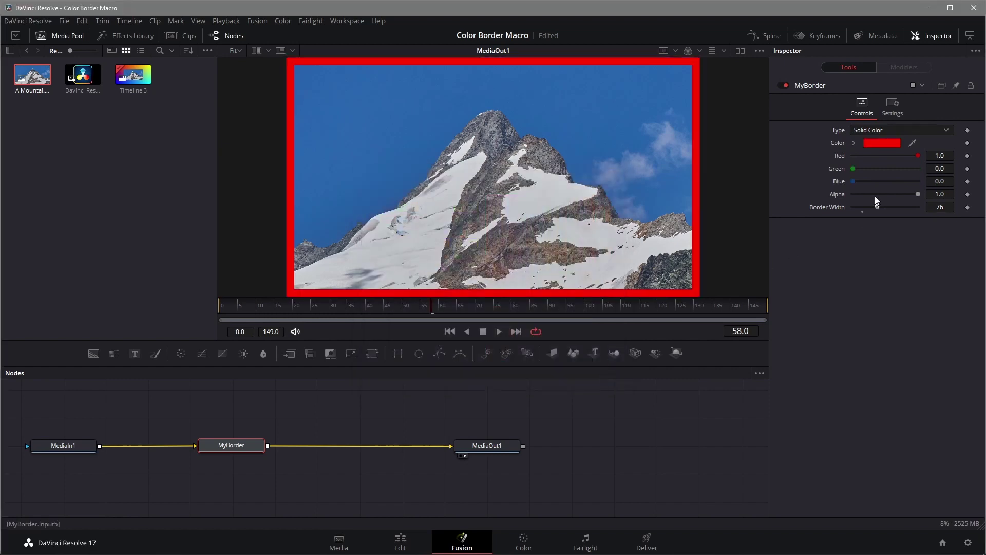
{"action": "left_click", "coordinate": [867, 131]}
{"action": "left_click", "coordinate": [865, 189]}
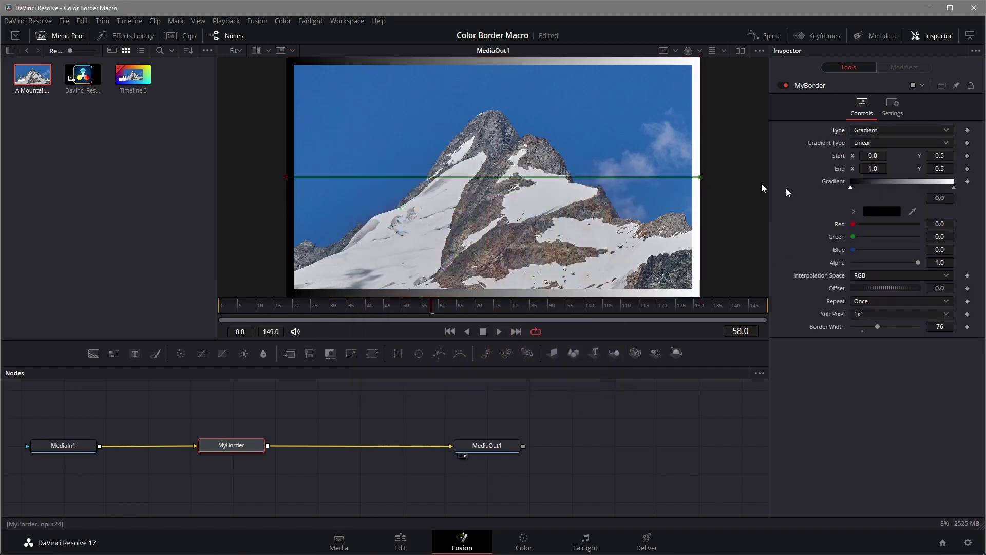
- Make the gradient's start color red for a red-to-white border, then return to the Edit page
{"action": "left_click", "coordinate": [881, 211]}
{"action": "left_click", "coordinate": [385, 243]}
{"action": "left_click", "coordinate": [598, 376]}
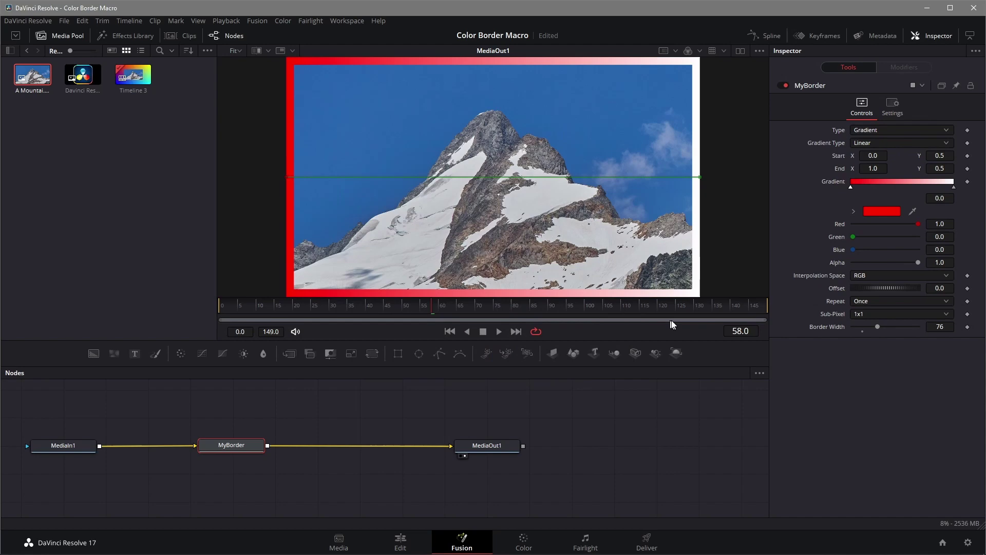
{"action": "key", "text": "shift+4"}
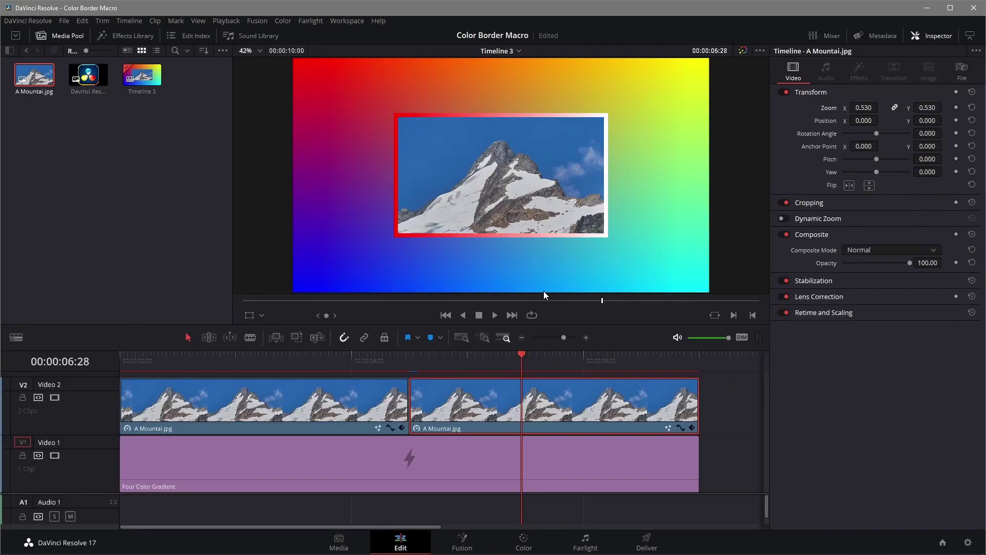
- Place the DaVinci Resolve logo image on Video 2 after the second mountain clip
{"action": "left_click", "coordinate": [87, 77]}
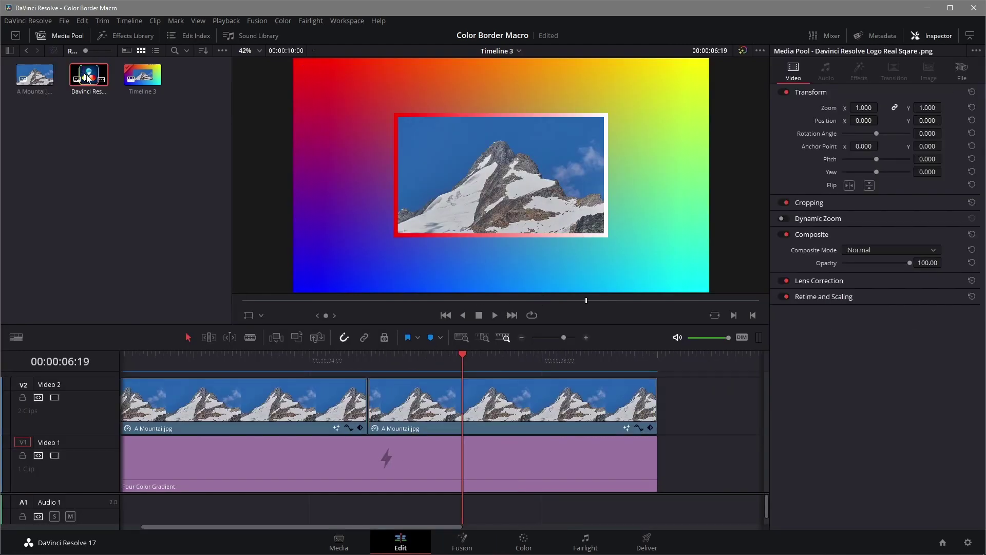
{"action": "left_click_drag", "start_coordinate": [87, 77], "coordinate": [662, 406]}
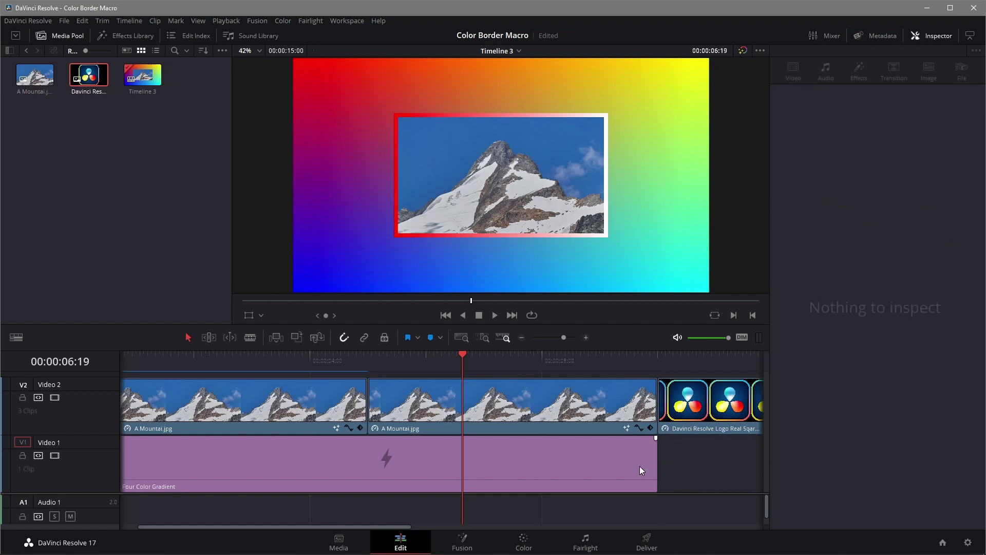